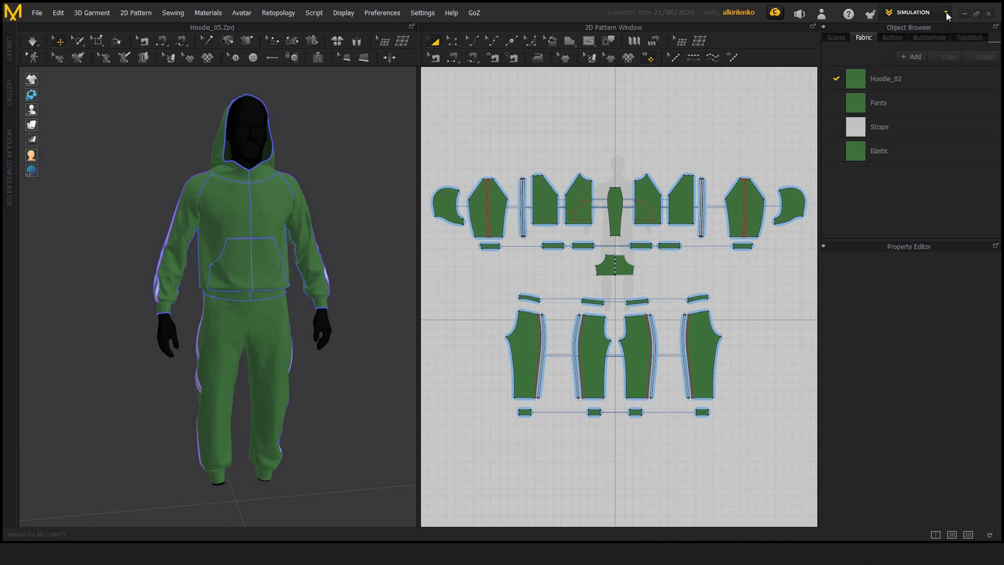
# - Switch from the Simulation workspace to Sculpt mode and inspect the hoodie and pants from the back and sides
pyautogui.click(946, 12)
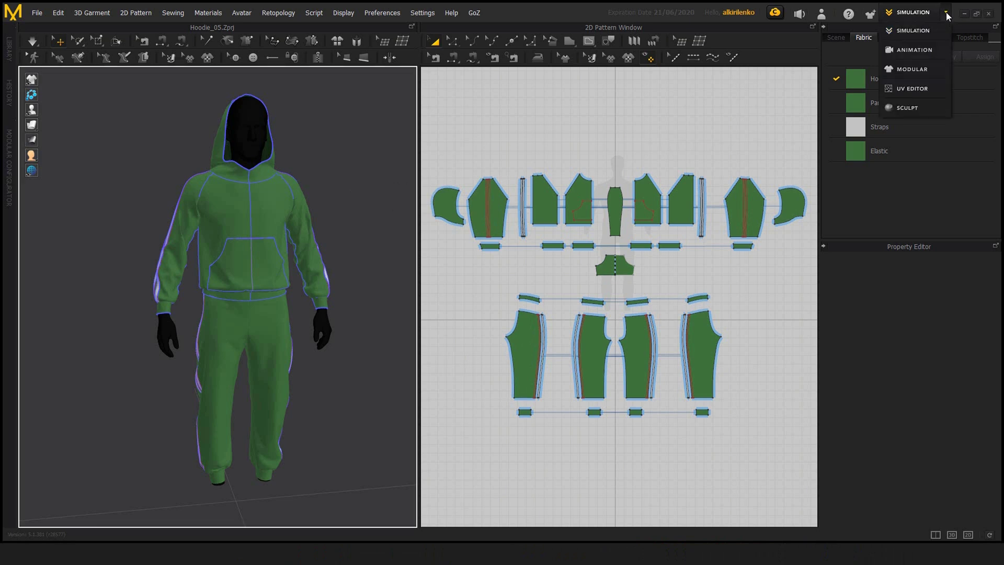
pyautogui.click(902, 109)
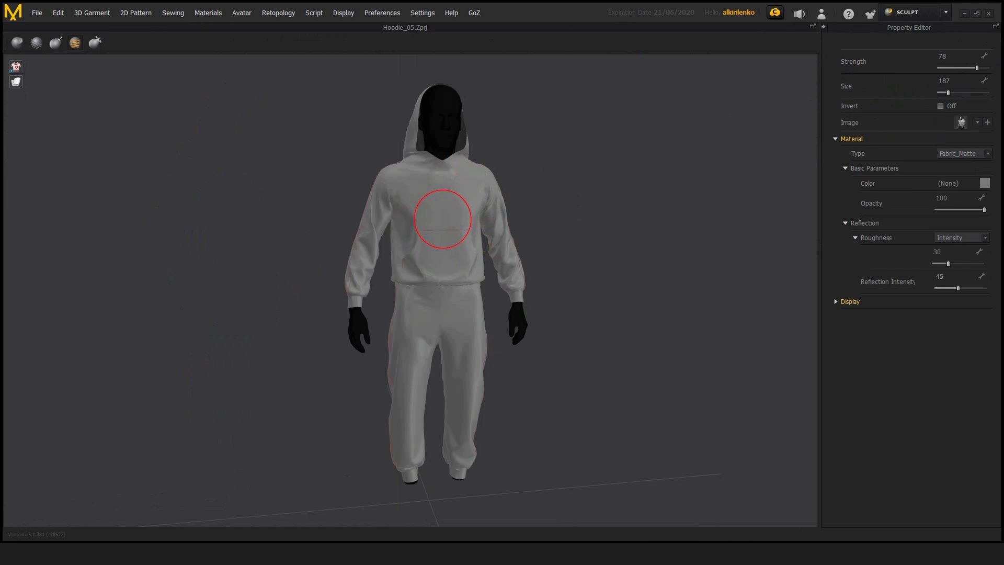
pyautogui.moveTo(555, 233); pyautogui.dragTo(360, 228, button='right')
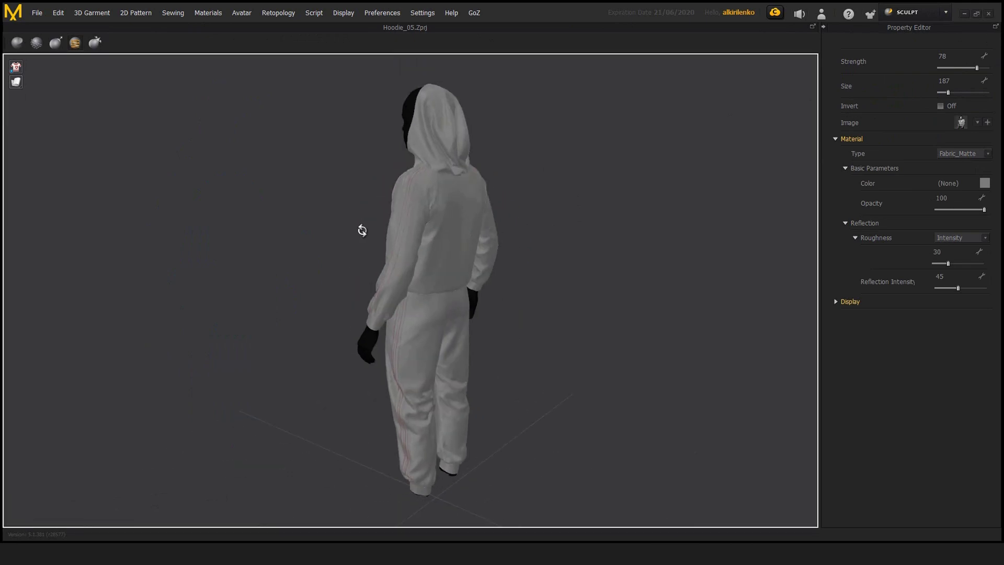
pyautogui.scroll(2, 533, 242)
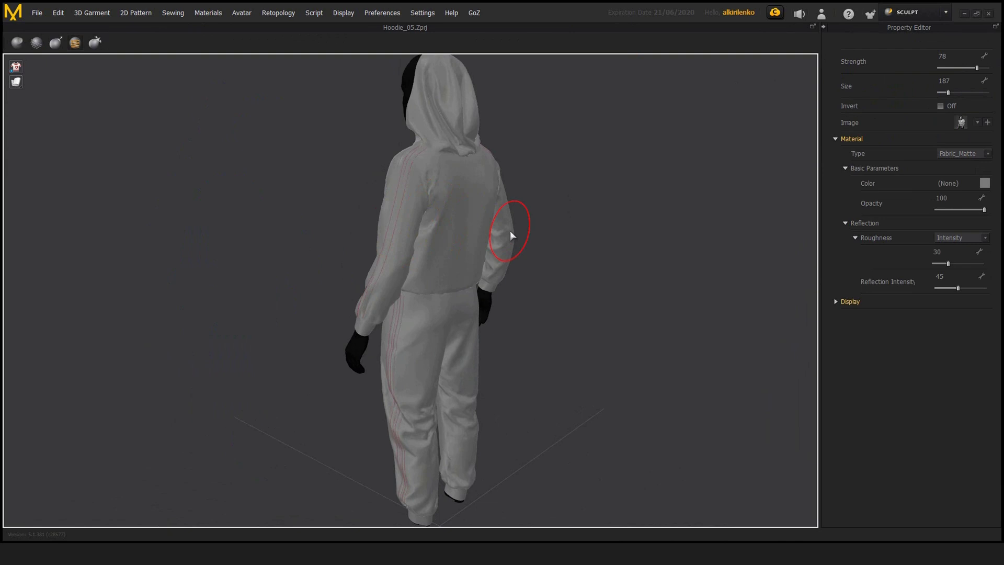
pyautogui.moveTo(592, 215); pyautogui.dragTo(743, 209, button='right')
pyautogui.moveTo(529, 215); pyautogui.dragTo(514, 220, button='right')
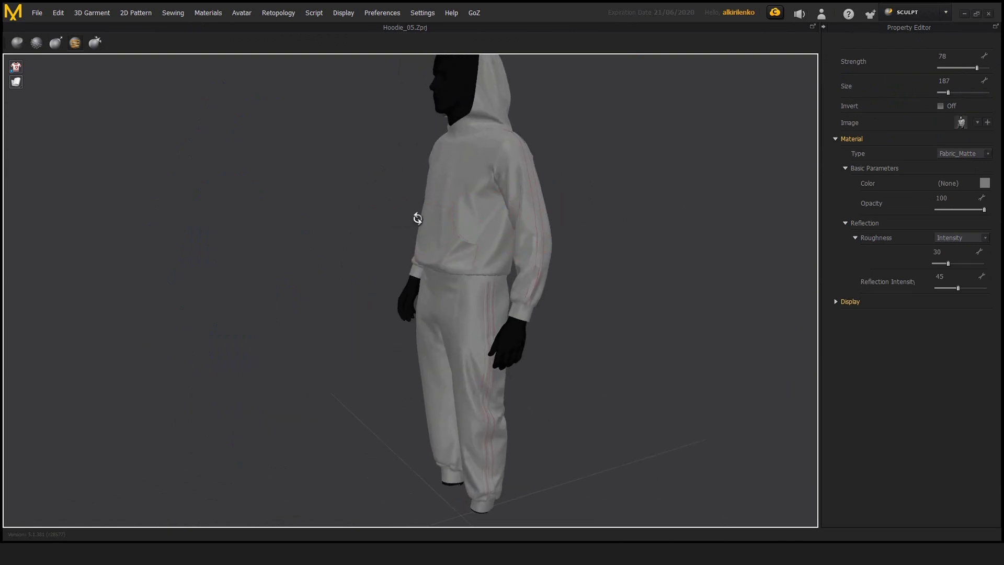
pyautogui.moveTo(416, 217)
pyautogui.mouseDown(button='right')
pyautogui.moveTo(514, 210)
pyautogui.moveTo(475, 206)
pyautogui.moveTo(509, 213)
pyautogui.moveTo(495, 206)
pyautogui.mouseUp(button='right')
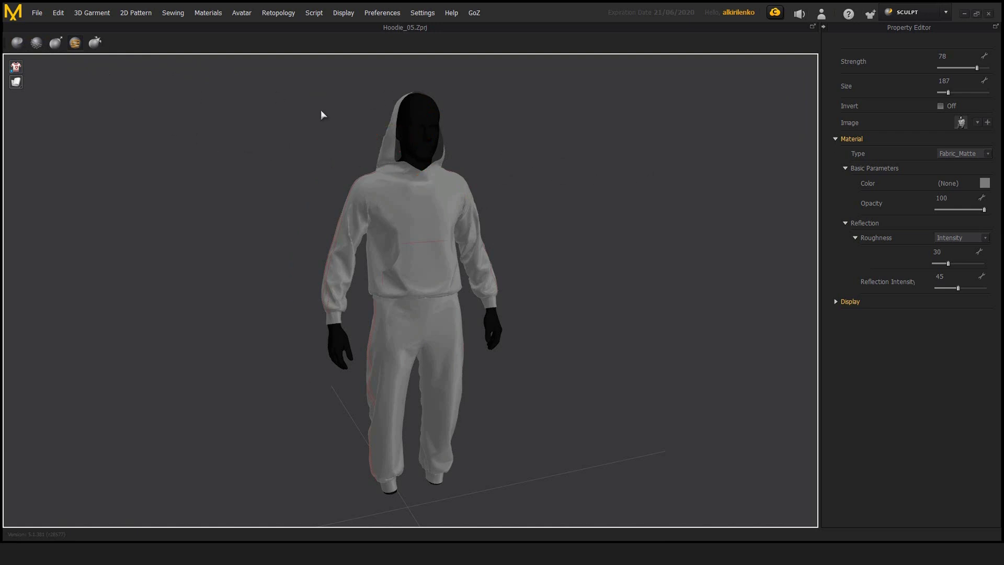
pyautogui.scroll(3, 587, 190)
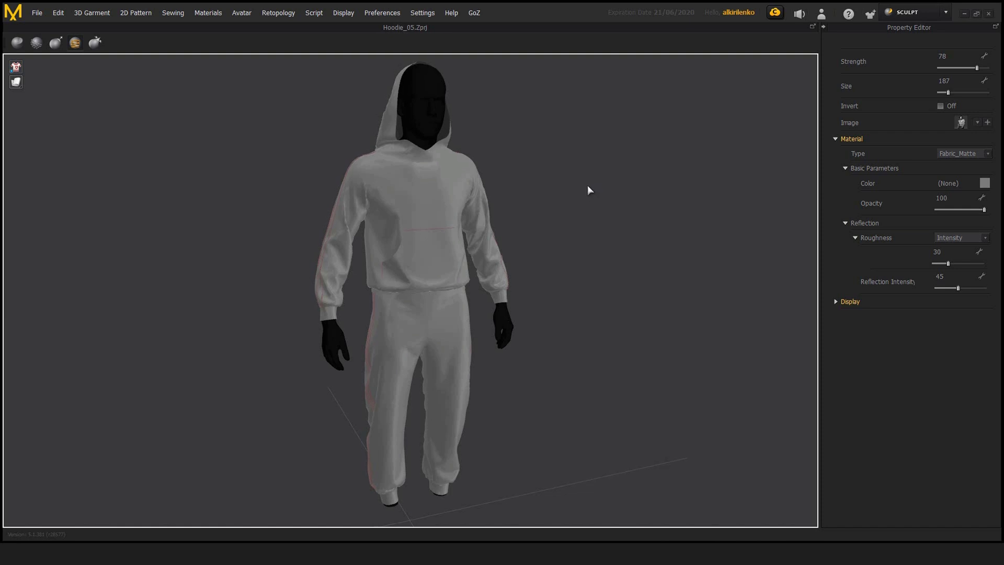
pyautogui.scroll(-2, 587, 189)
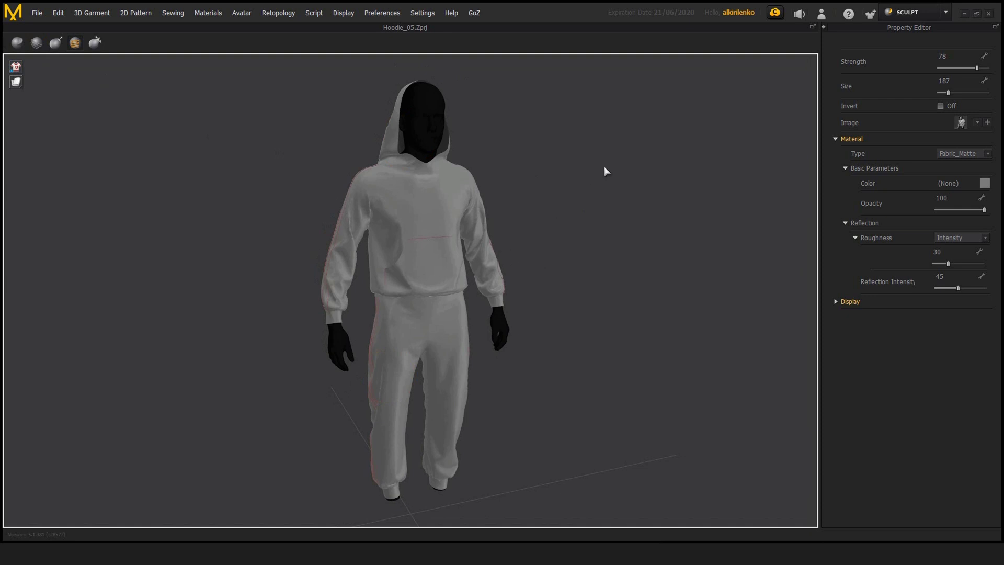
pyautogui.click(429, 14)
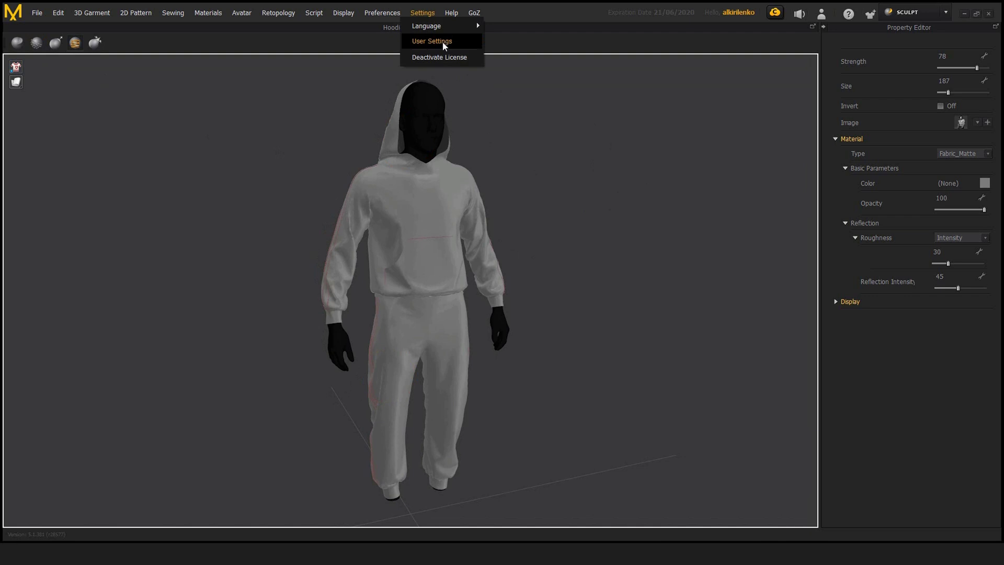
pyautogui.click(647, 245)
pyautogui.moveTo(593, 242); pyautogui.dragTo(576, 246, button='middle')
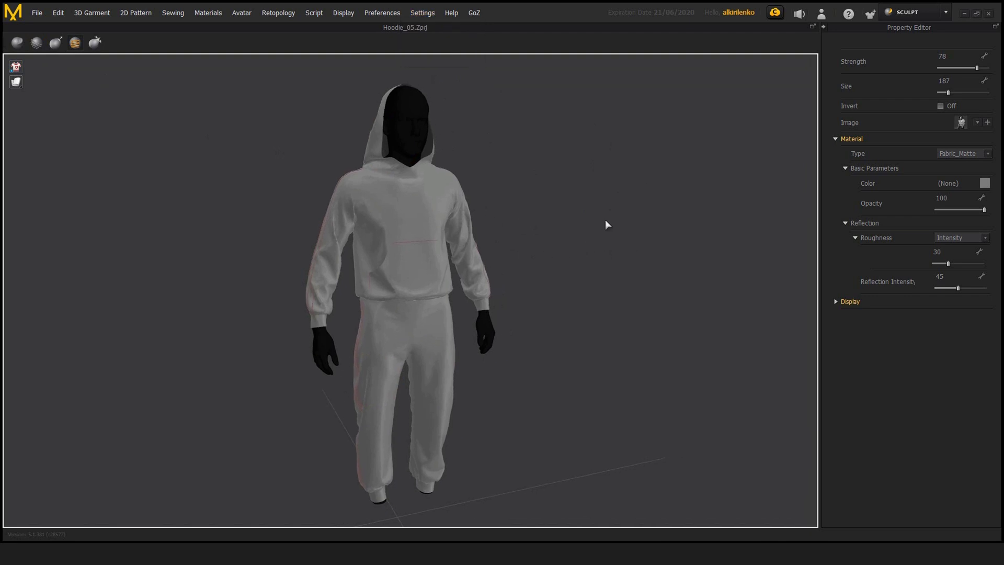
pyautogui.moveTo(605, 219); pyautogui.dragTo(523, 222, button='right')
pyautogui.moveTo(523, 222); pyautogui.dragTo(520, 214, button='middle')
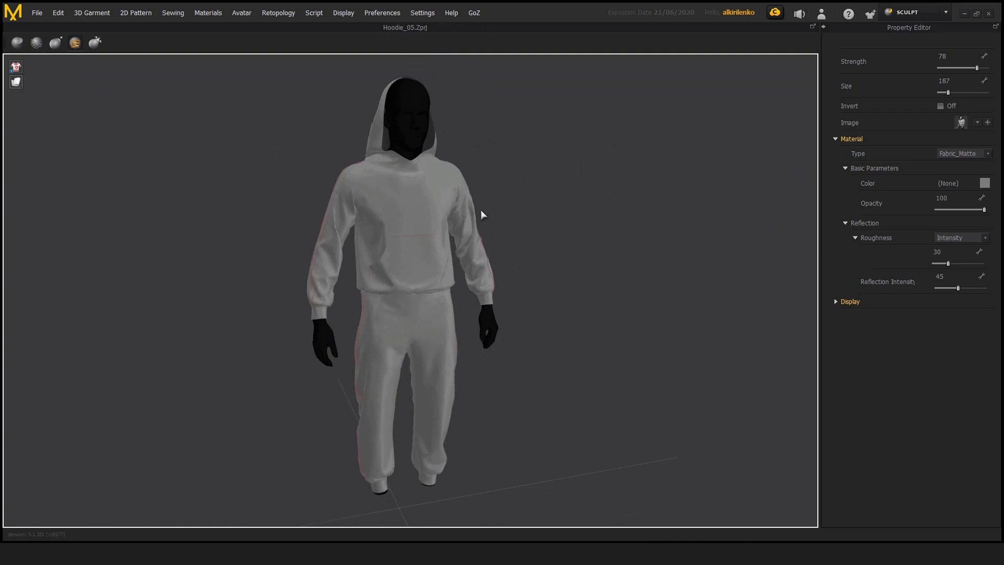
# - Bring up the quick brush settings over the hoodie to review them, and close them again
pyautogui.rightClick(415, 220)
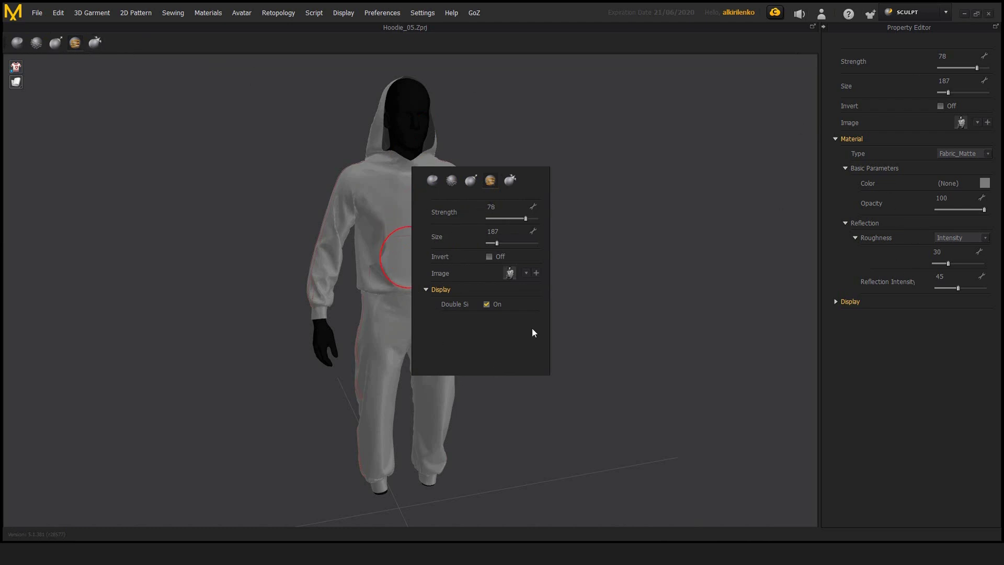
pyautogui.press('space')
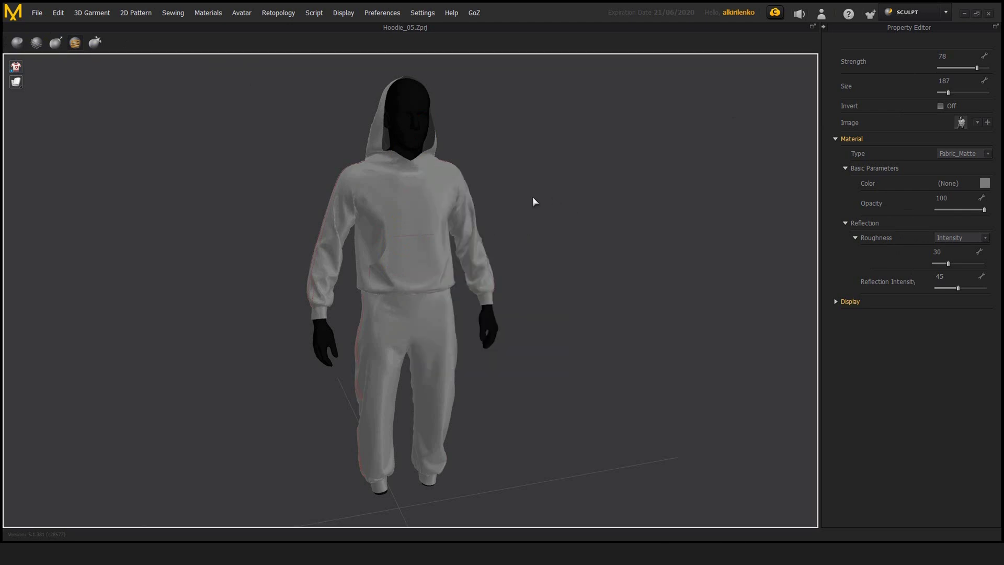
pyautogui.moveTo(532, 196); pyautogui.dragTo(564, 214, button='right')
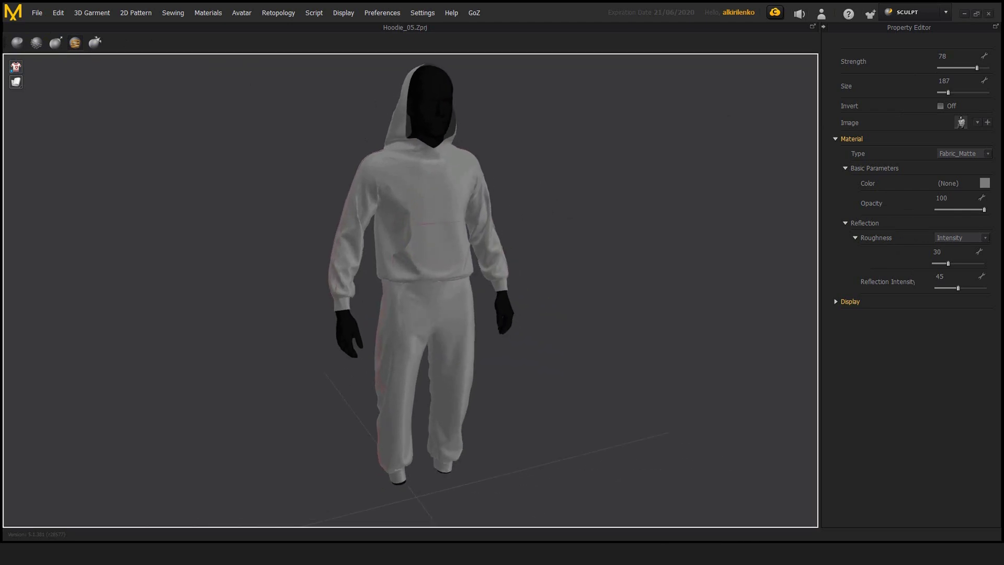
pyautogui.press('shift')
pyautogui.moveTo(525, 202); pyautogui.dragTo(564, 198, button='middle')
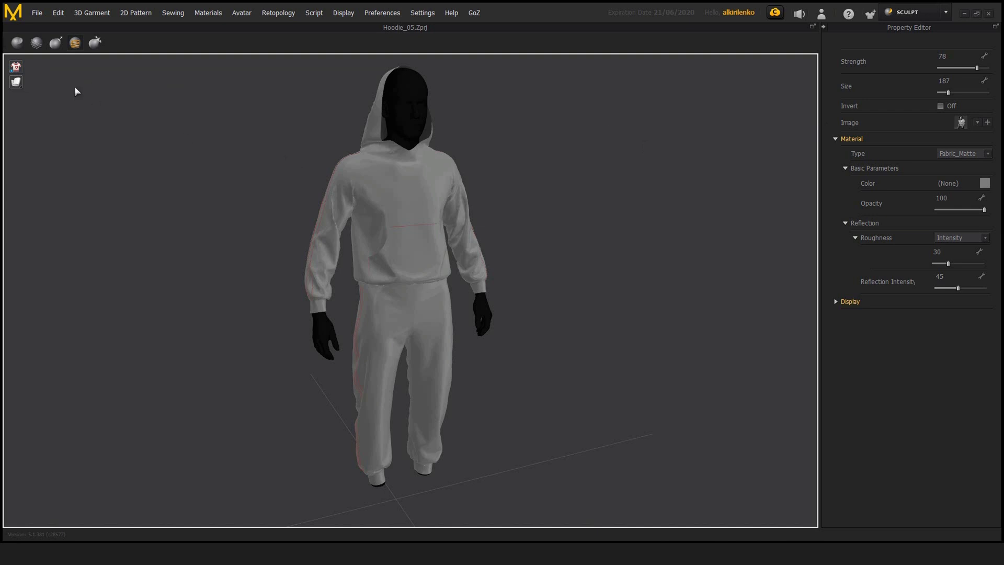
# - Activate the first sculpt brush and set its strength to 99 and size to 286
pyautogui.click(18, 43)
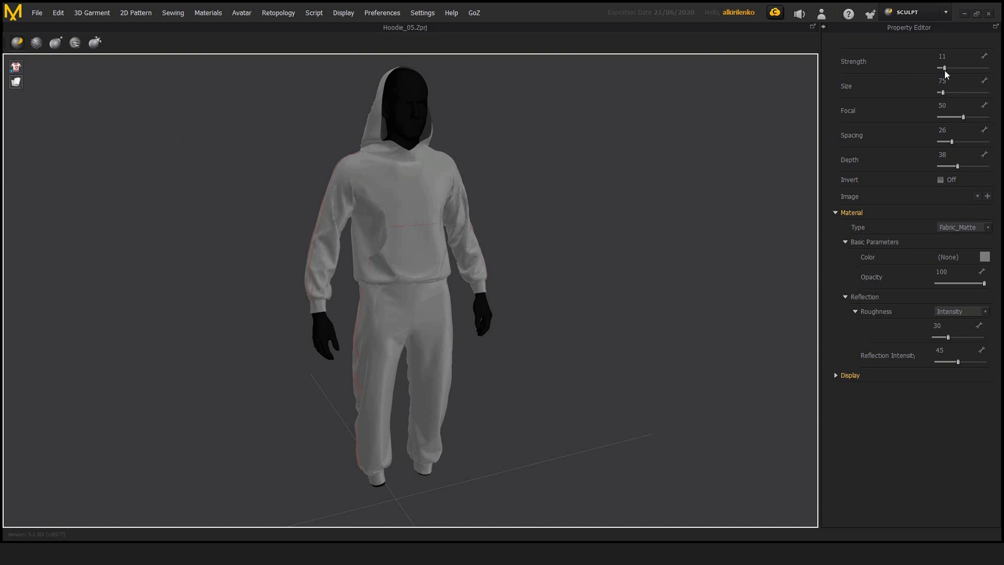
pyautogui.scroll(5, 545, 193)
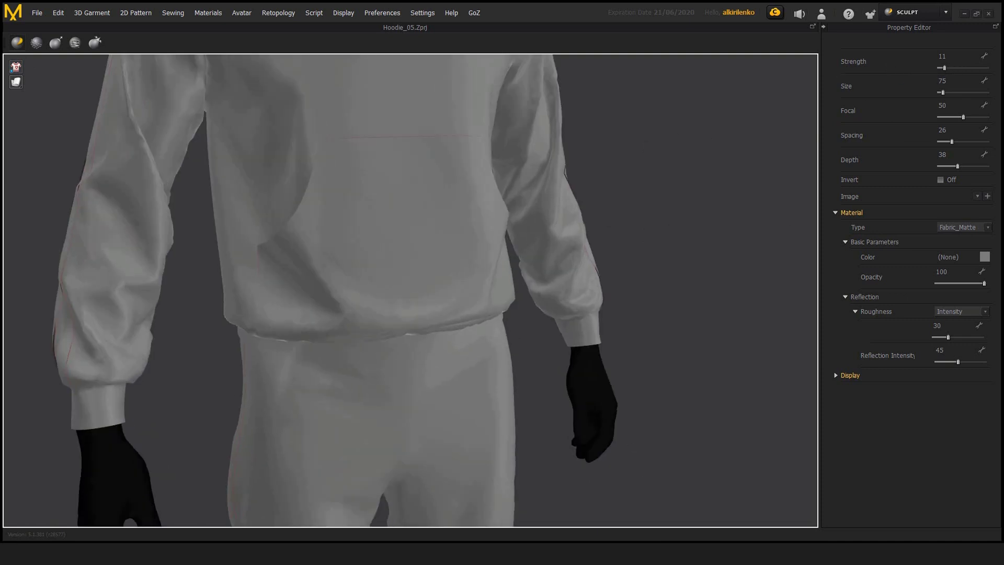
pyautogui.scroll(2, 538, 227)
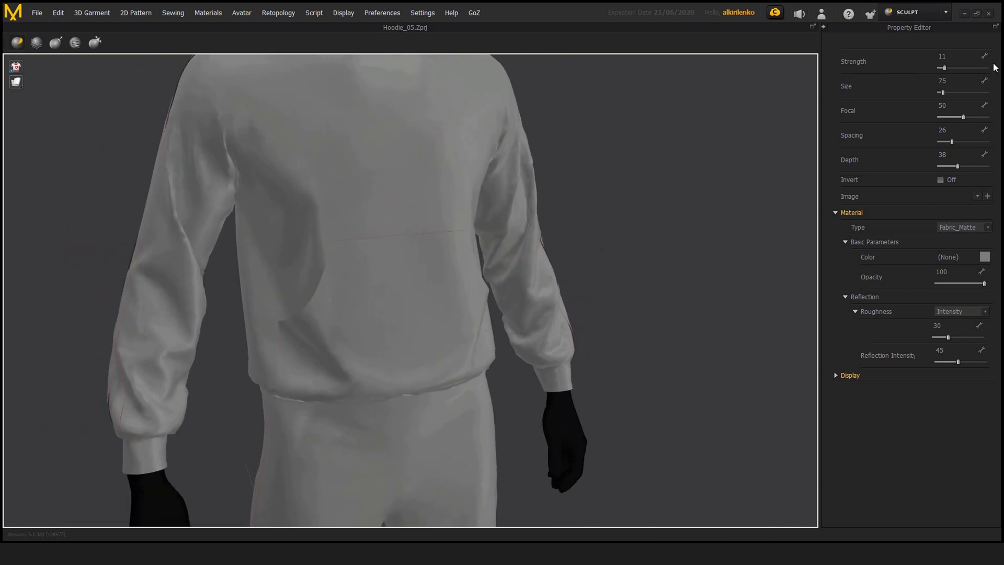
pyautogui.moveTo(953, 68); pyautogui.dragTo(986, 69)
pyautogui.scroll(-5, 667, 167)
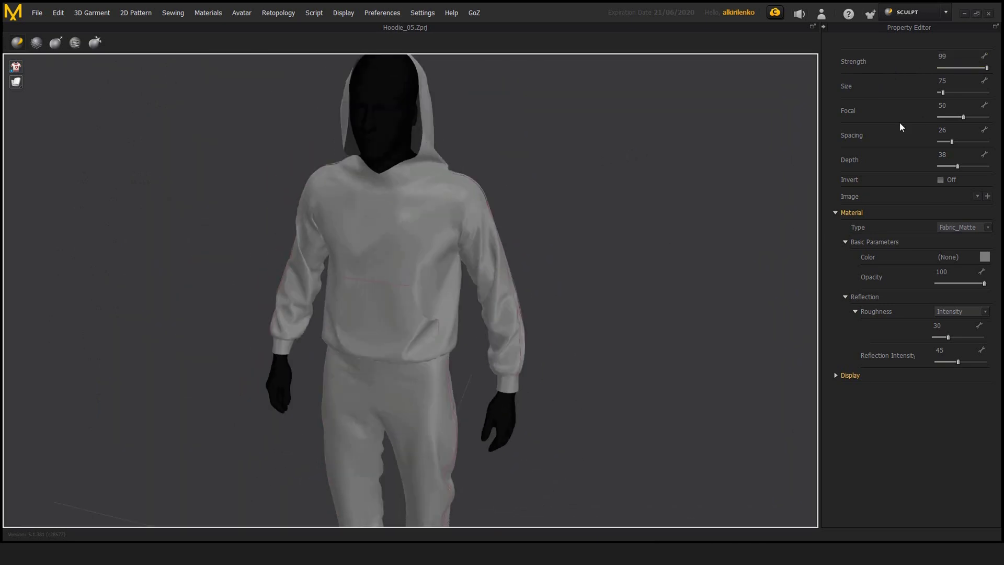
pyautogui.moveTo(950, 92); pyautogui.dragTo(953, 93)
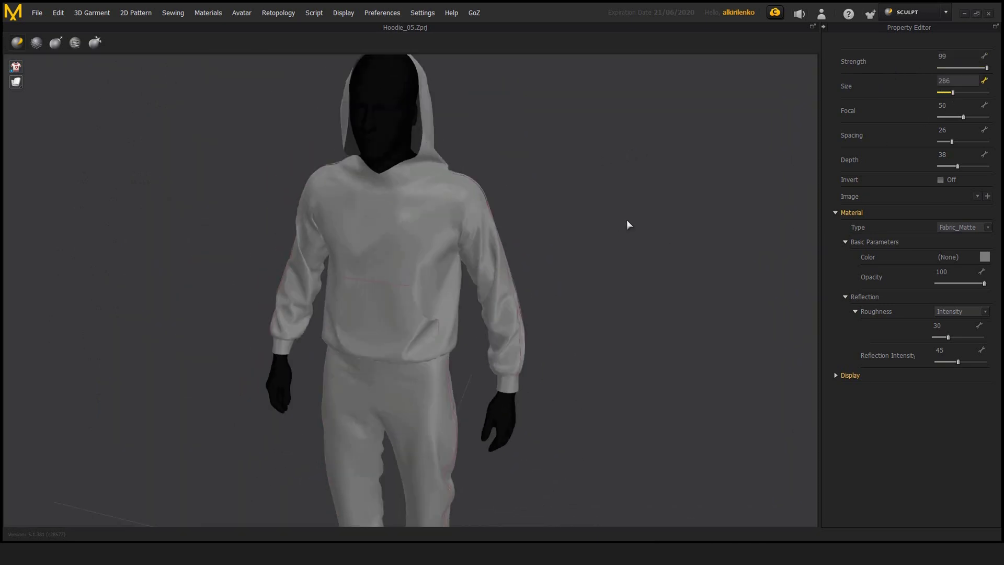
# - Set the first sculpt brush's focal to 18, size to 220 and depth to 44
pyautogui.scroll(2, 422, 235)
pyautogui.scroll(2, 495, 215)
pyautogui.scroll(1, 494, 214)
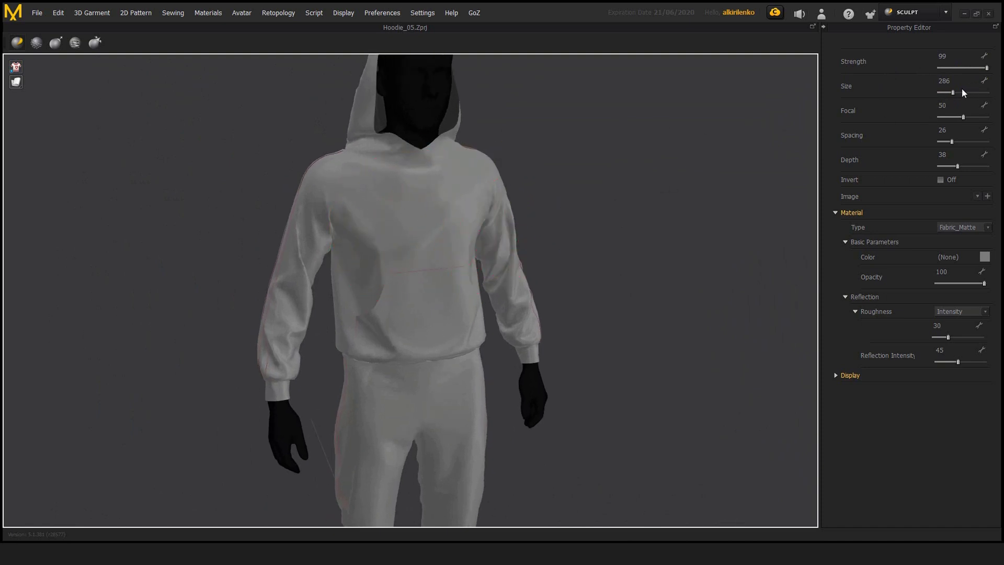
pyautogui.rightClick(429, 224)
pyautogui.moveTo(961, 118); pyautogui.dragTo(948, 117)
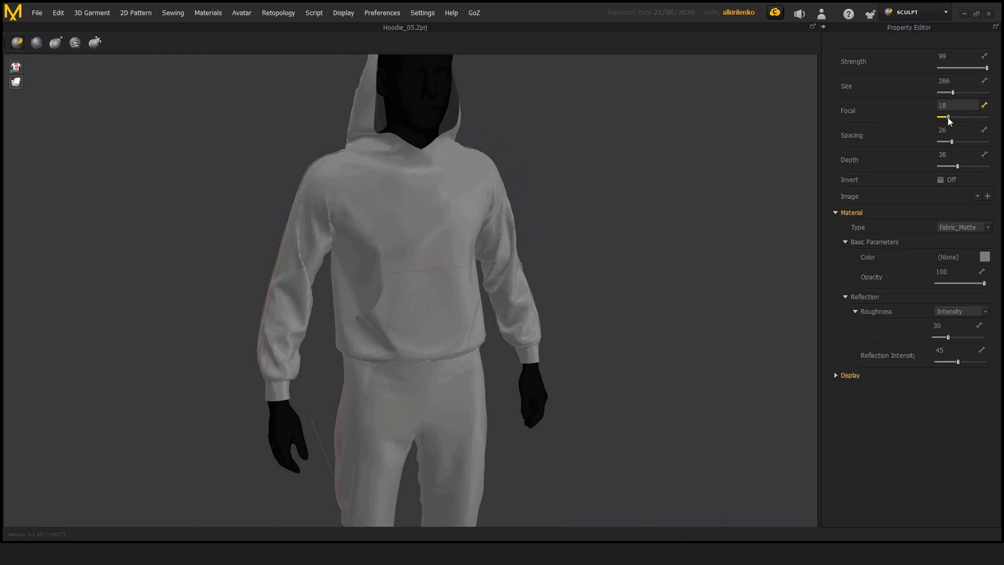
pyautogui.scroll(2, 413, 251)
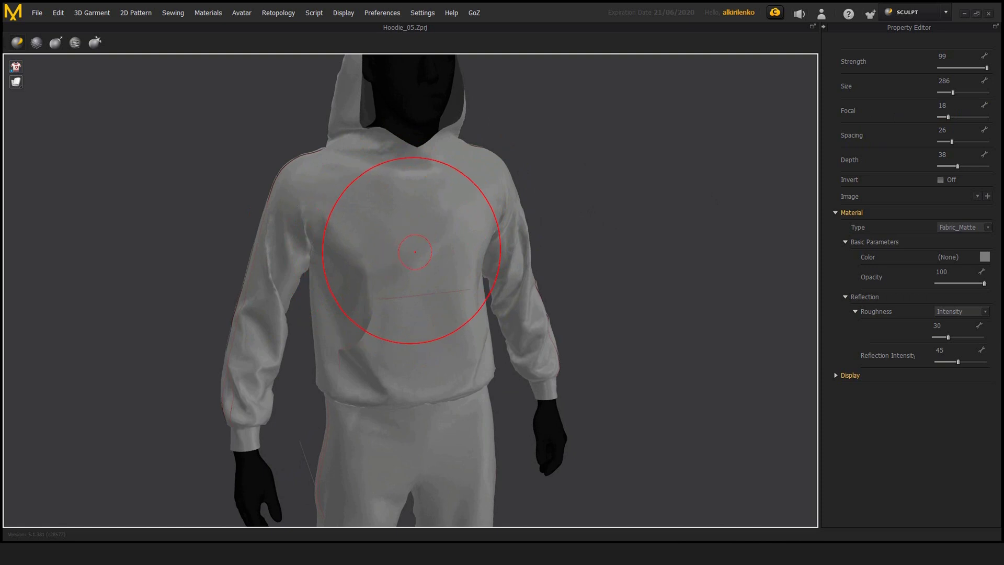
pyautogui.moveTo(953, 93); pyautogui.dragTo(949, 93)
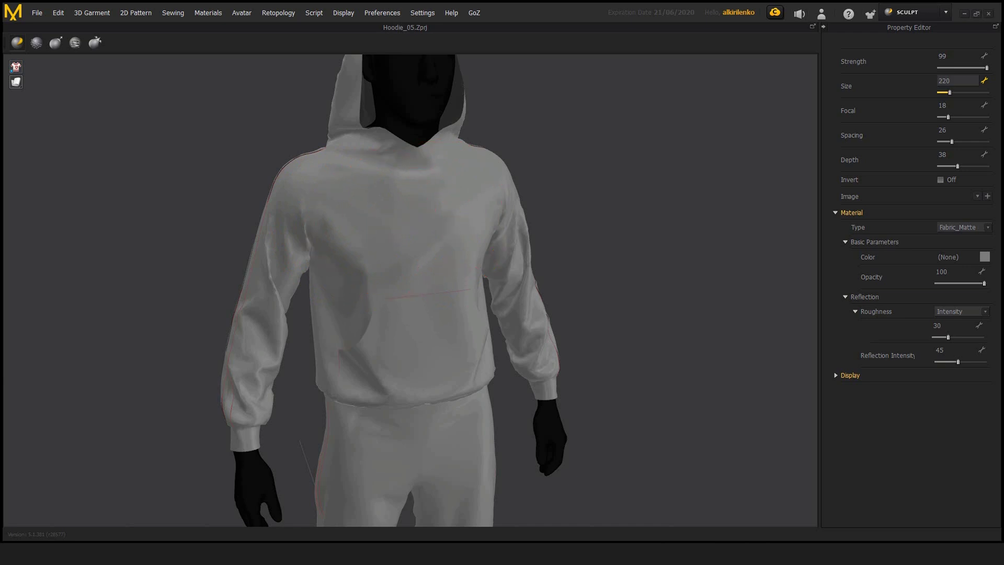
pyautogui.moveTo(958, 166)
pyautogui.mouseDown()
pyautogui.moveTo(948, 166)
pyautogui.moveTo(960, 167)
pyautogui.mouseUp()
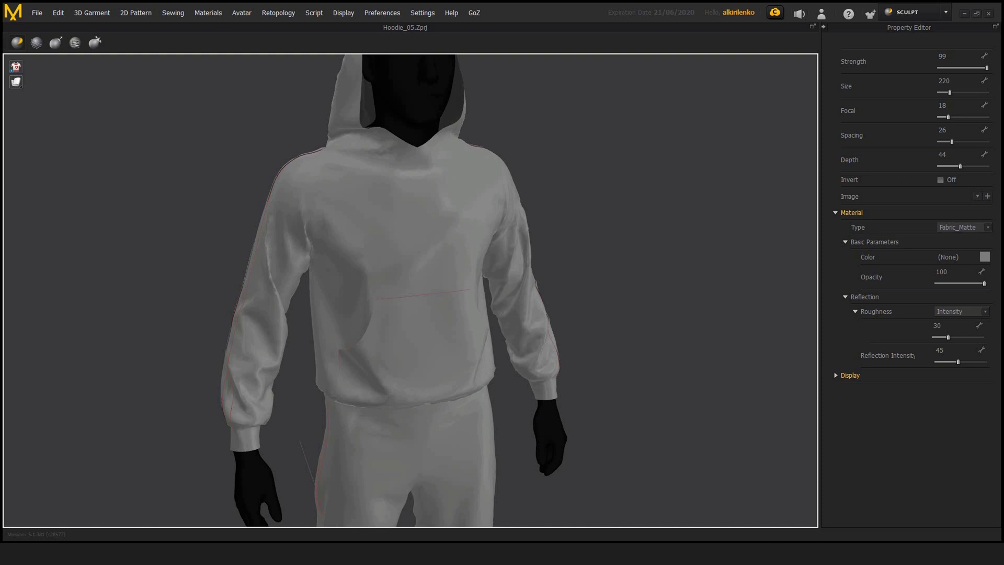
# - Switch to the third sculpt brush and expand its Display options
pyautogui.moveTo(394, 206); pyautogui.dragTo(282, 207, button='right')
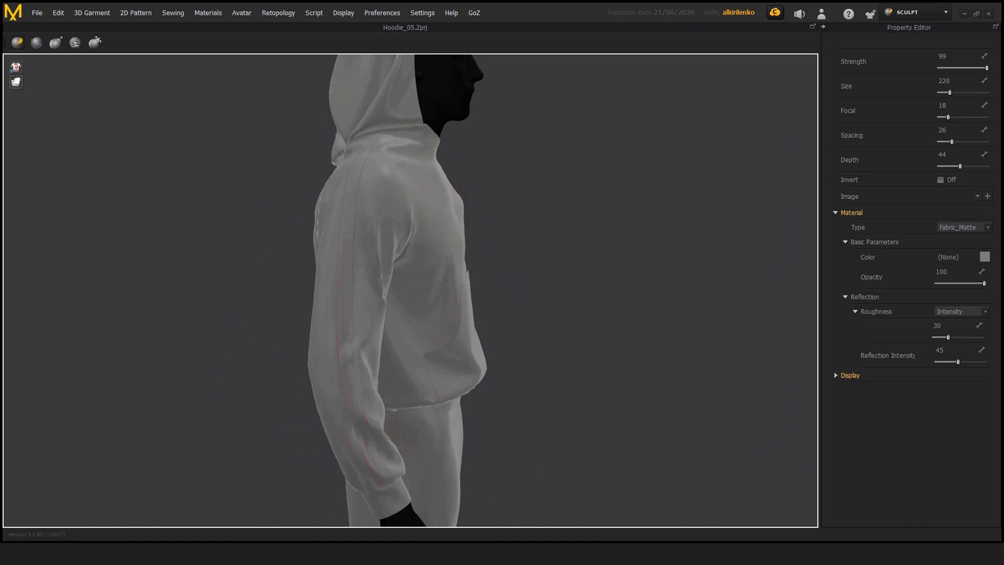
pyautogui.moveTo(544, 215); pyautogui.dragTo(452, 220, button='right')
pyautogui.scroll(-3, 450, 217)
pyautogui.scroll(3, 448, 219)
pyautogui.scroll(-3, 450, 220)
pyautogui.scroll(-3, 449, 219)
pyautogui.click(56, 43)
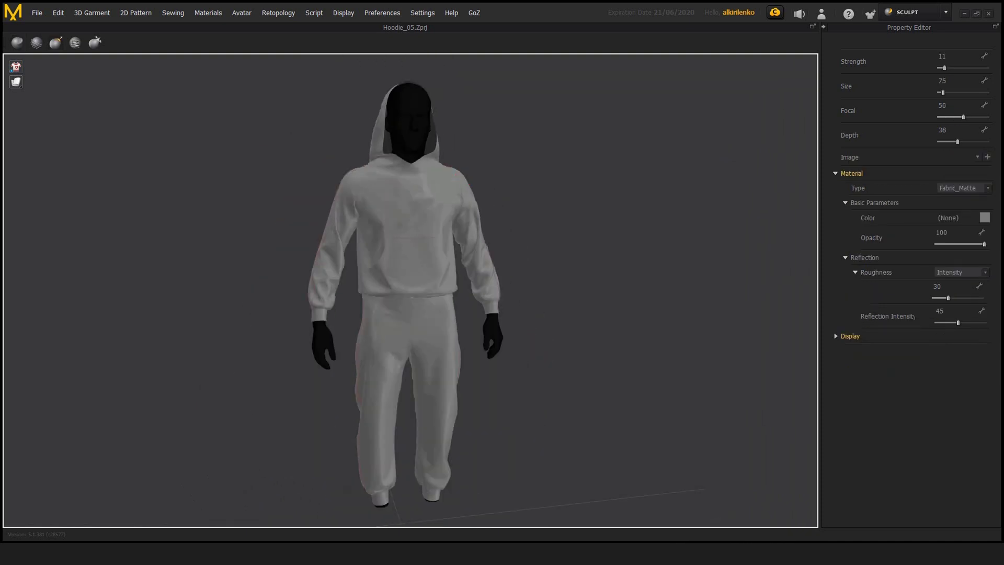
pyautogui.click(836, 336)
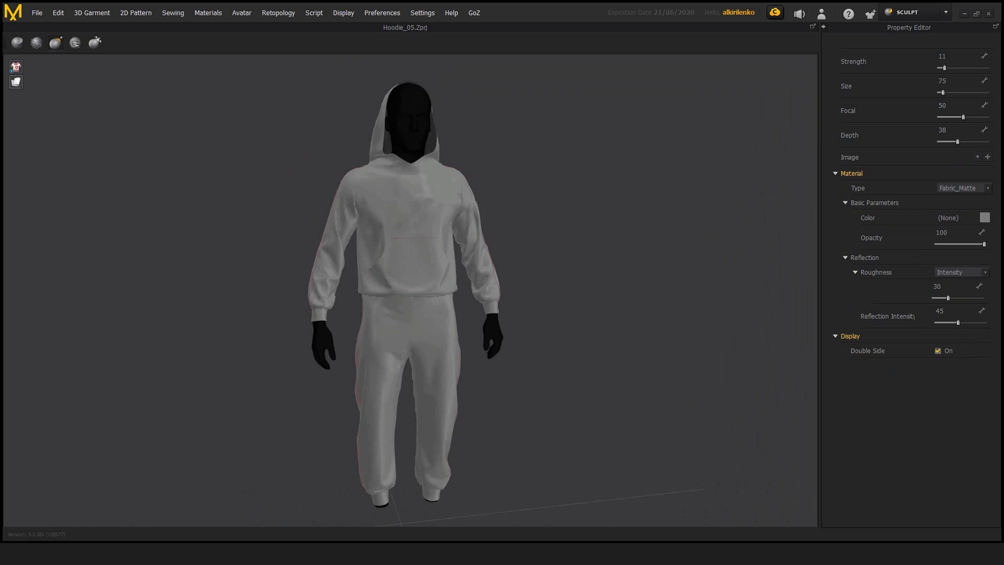
# - Turn Double Side off to compare the inside of the hood, and turn it back on
pyautogui.scroll(5, 454, 272)
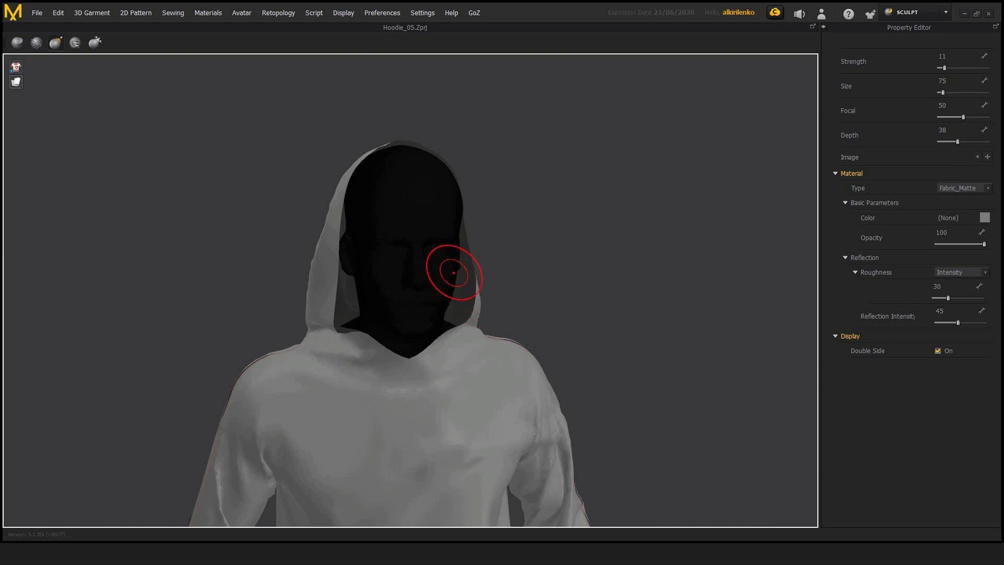
pyautogui.moveTo(454, 272); pyautogui.dragTo(471, 249, button='middle')
pyautogui.click(937, 351)
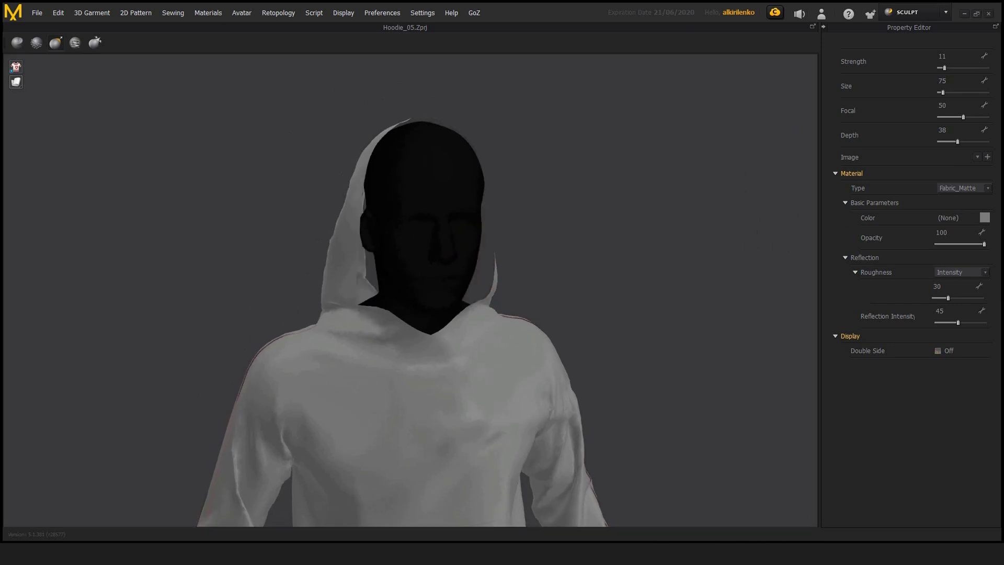
pyautogui.moveTo(504, 277); pyautogui.dragTo(412, 279, button='right')
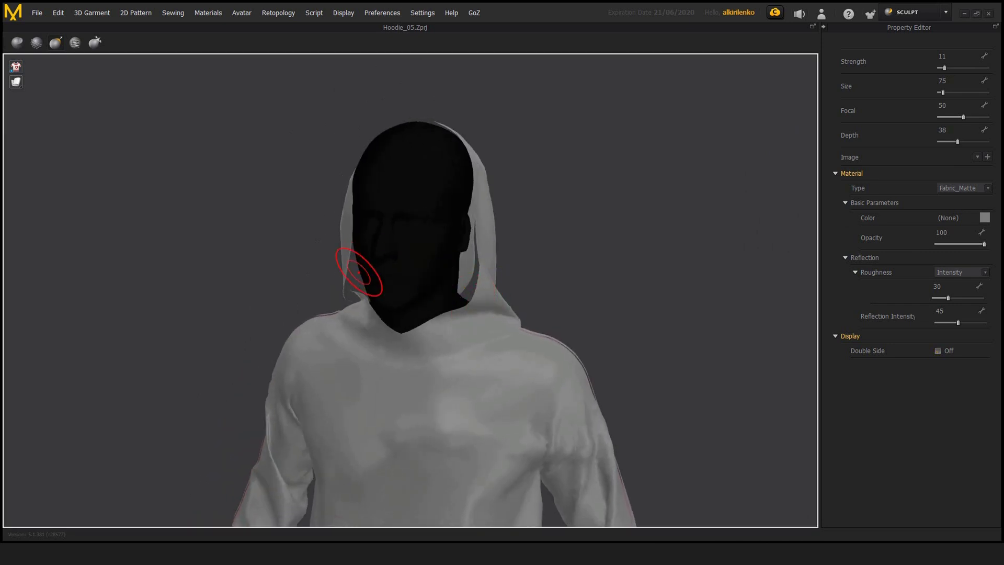
pyautogui.click(938, 351)
pyautogui.scroll(-5, 410, 291)
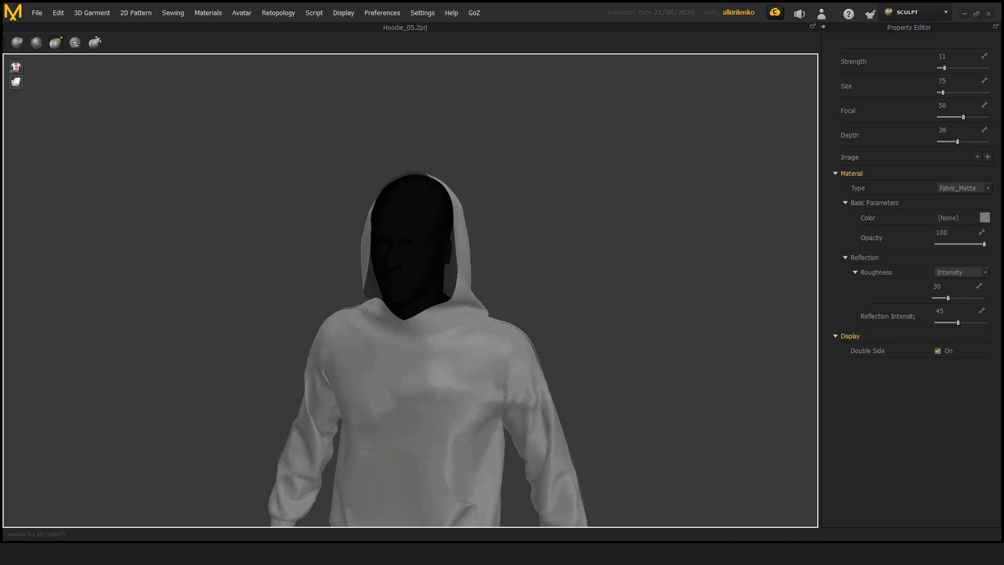
pyautogui.moveTo(421, 291); pyautogui.dragTo(411, 278, button='middle')
pyautogui.moveTo(411, 278); pyautogui.dragTo(422, 279, button='right')
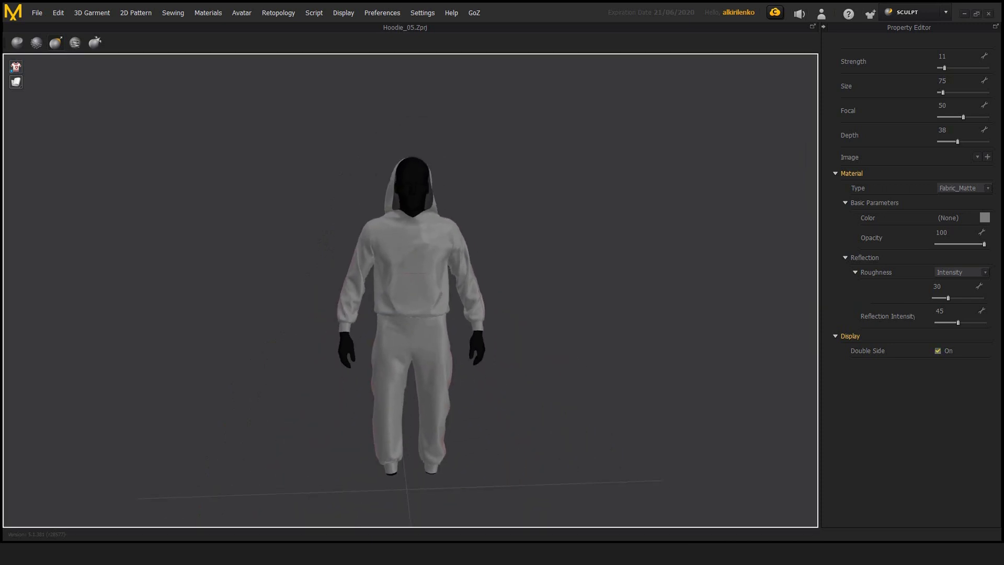
pyautogui.moveTo(413, 293); pyautogui.dragTo(412, 272, button='middle')
pyautogui.scroll(3, 413, 287)
pyautogui.moveTo(413, 271); pyautogui.dragTo(423, 272, button='right')
pyautogui.moveTo(422, 272); pyautogui.dragTo(422, 263, button='middle')
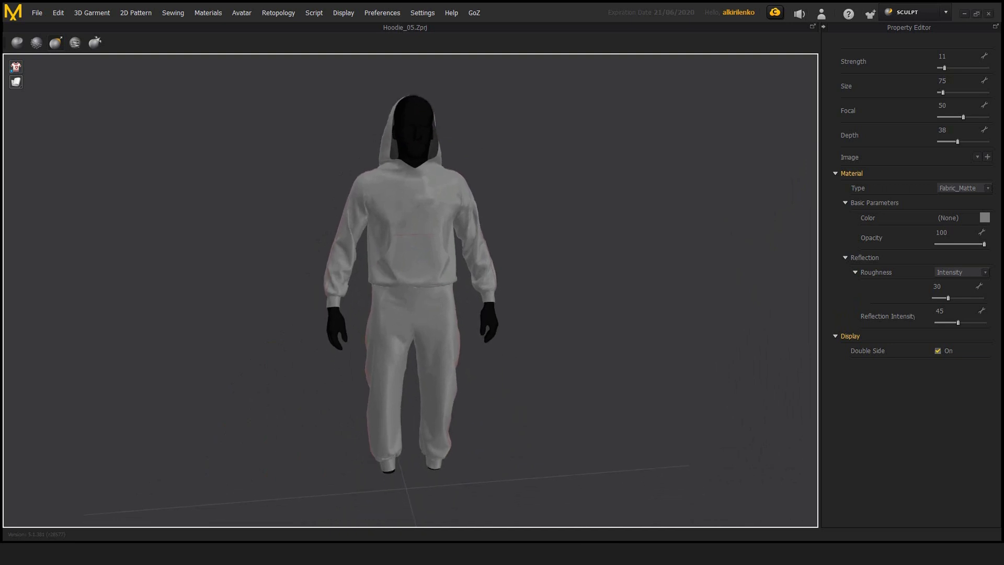
pyautogui.scroll(1, 413, 290)
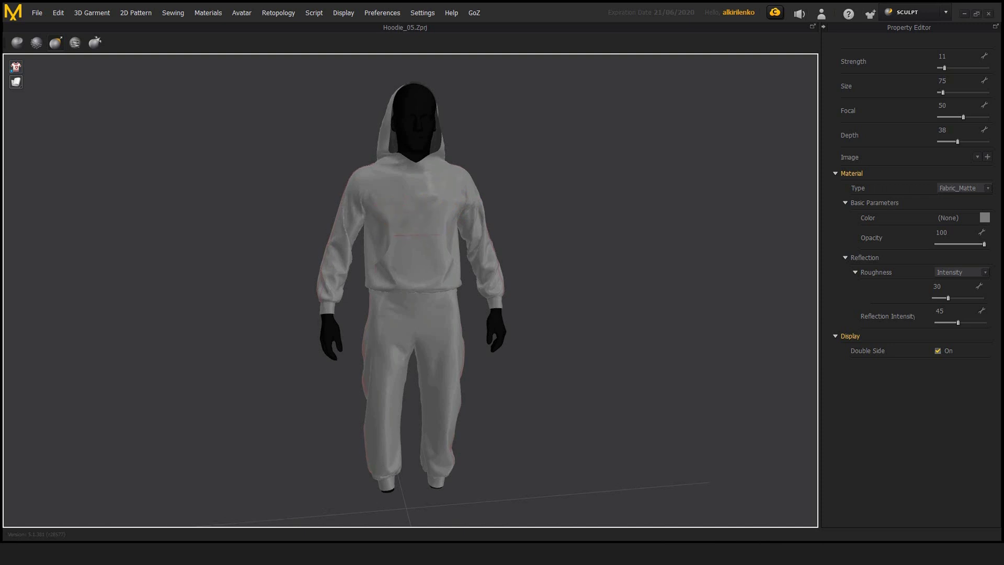
# - Switch to the fourth sculpt brush, turn the outfit to its back, and look through the brush's available images
pyautogui.scroll(3, 432, 201)
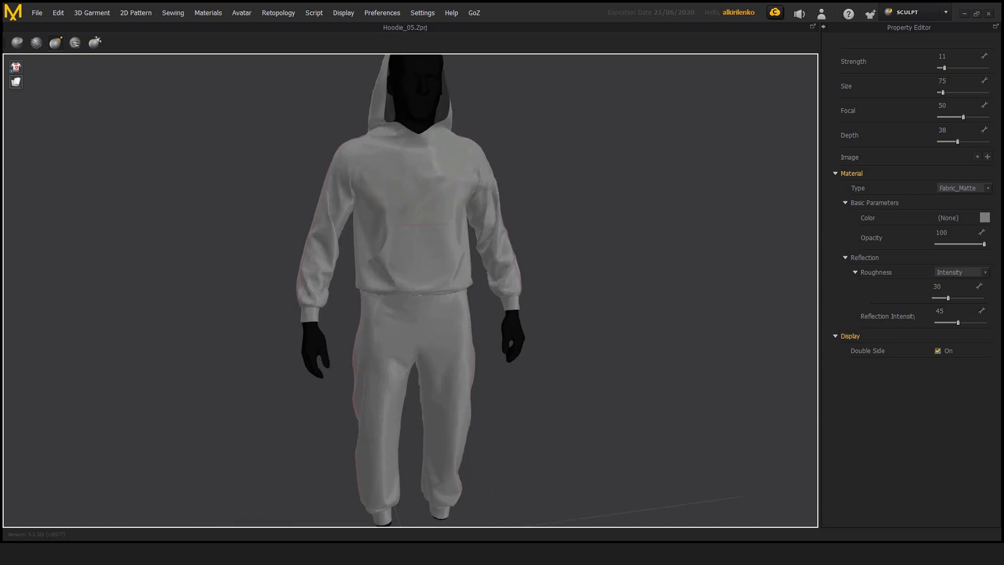
pyautogui.scroll(-3, 432, 201)
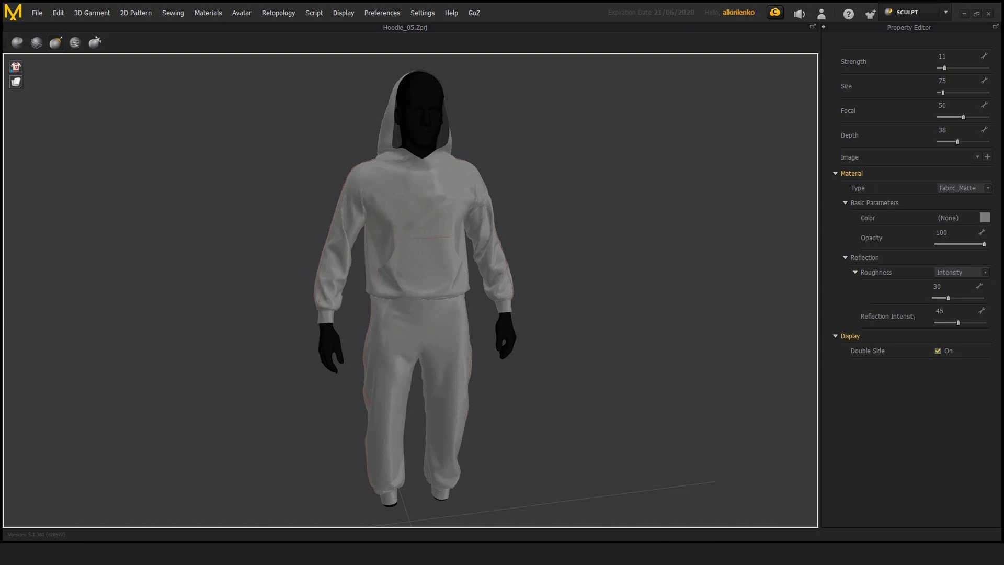
pyautogui.click(75, 43)
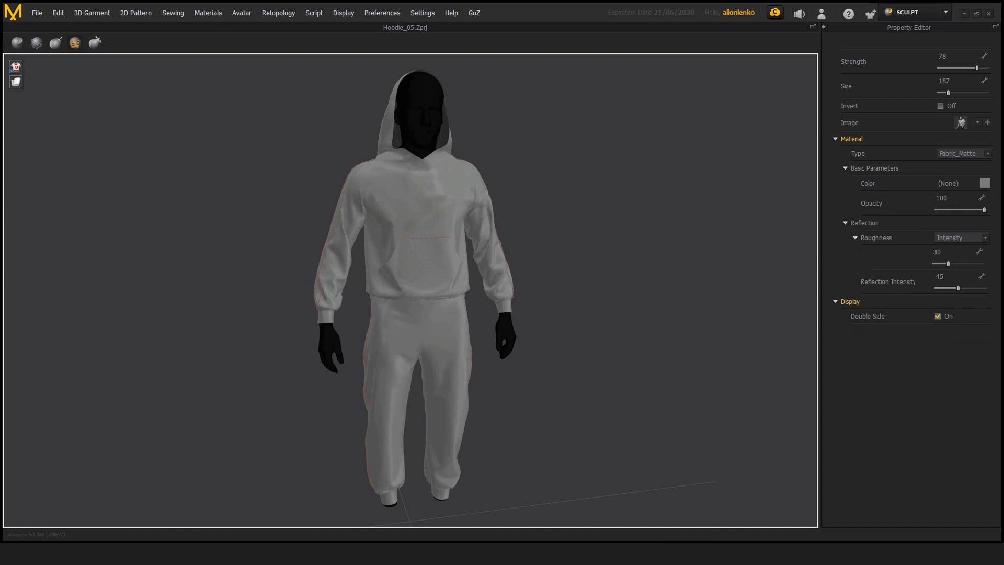
pyautogui.moveTo(308, 275); pyautogui.dragTo(555, 277, button='right')
pyautogui.moveTo(463, 235); pyautogui.dragTo(505, 236, button='right')
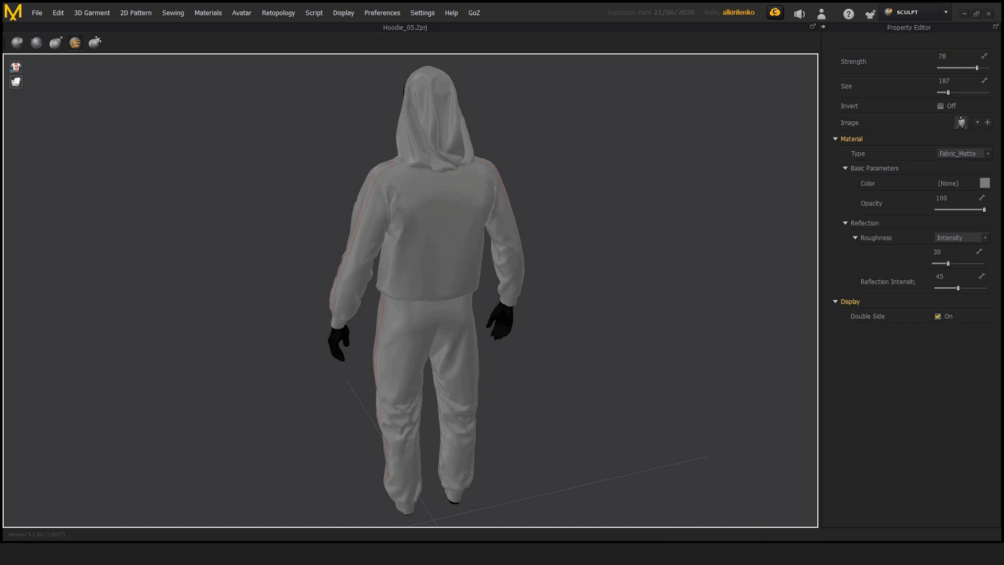
pyautogui.click(977, 122)
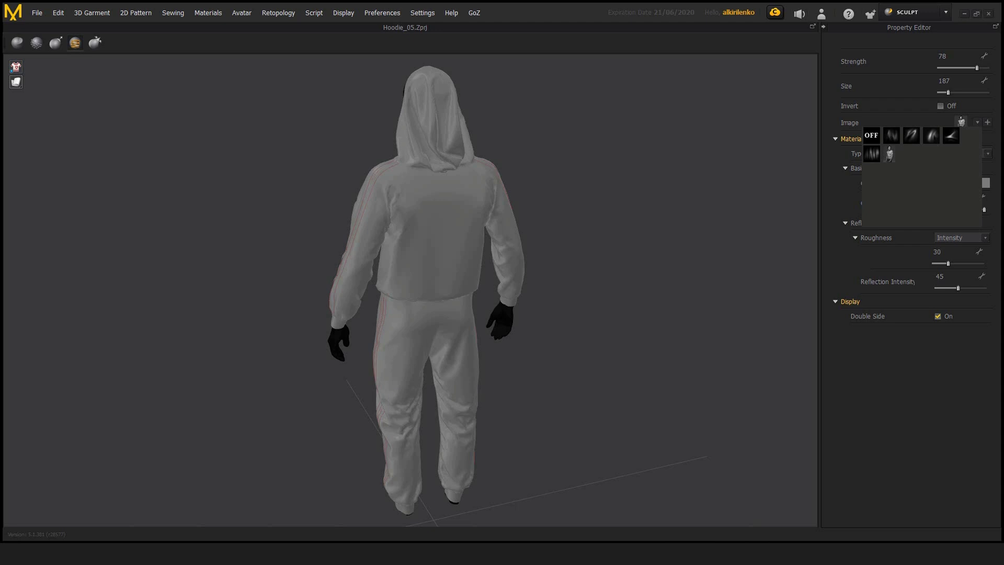
pyautogui.press('Escape')
# - Sculpt the fourth brush's image down the back of the hoodie at strength 78 and size 187
pyautogui.moveTo(471, 220)
pyautogui.mouseDown(button='right')
pyautogui.moveTo(449, 209)
pyautogui.moveTo(477, 223)
pyautogui.mouseUp(button='right')
pyautogui.scroll(2, 449, 209)
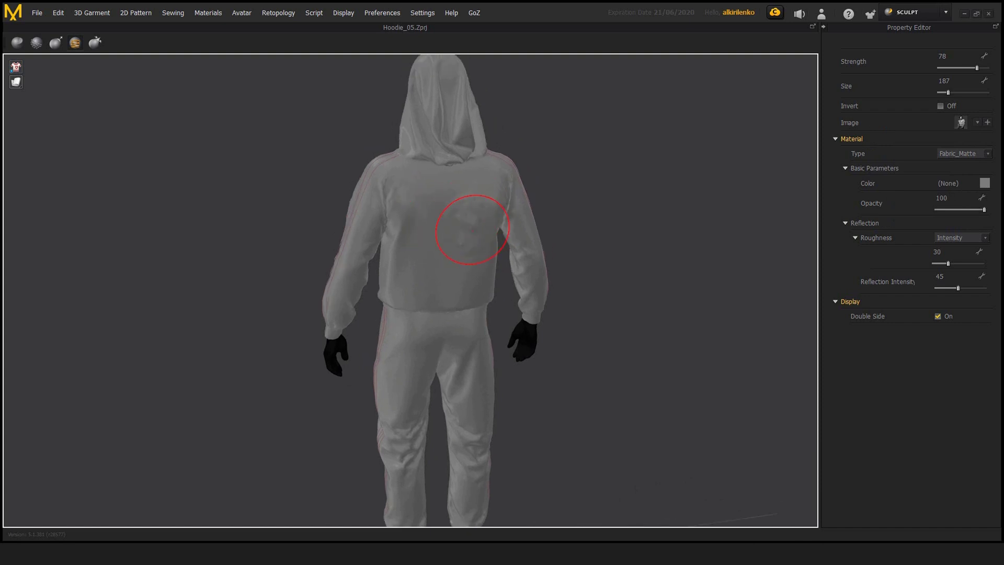
pyautogui.moveTo(442, 222); pyautogui.dragTo(429, 217, button='middle')
pyautogui.scroll(-3, 429, 230)
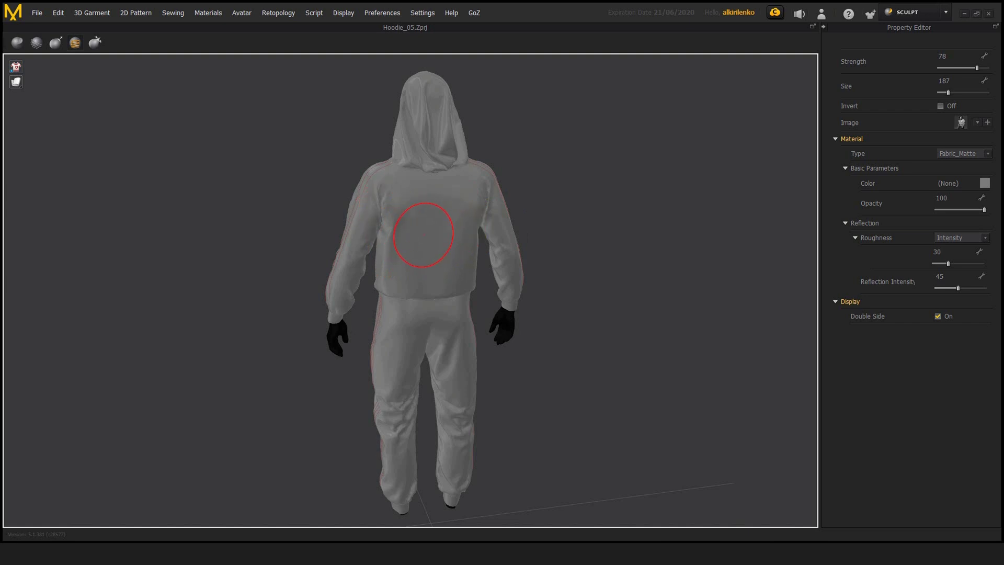
pyautogui.click(431, 229)
pyautogui.moveTo(417, 232)
pyautogui.mouseDown()
pyautogui.moveTo(440, 215)
pyautogui.moveTo(434, 223)
pyautogui.moveTo(483, 241)
pyautogui.moveTo(489, 277)
pyautogui.mouseUp()
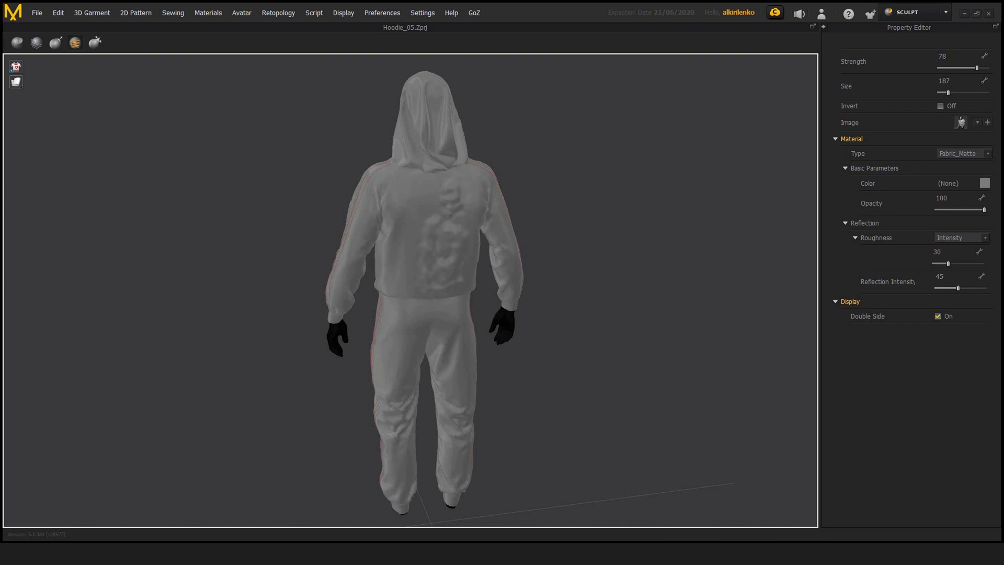
# - Examine the sculpted relief on the hoodie's back and switch from Sculpt to Simulation mode
pyautogui.moveTo(419, 262)
pyautogui.mouseDown(button='right')
pyautogui.moveTo(448, 179)
pyautogui.moveTo(425, 190)
pyautogui.mouseUp(button='right')
pyautogui.scroll(3, 449, 179)
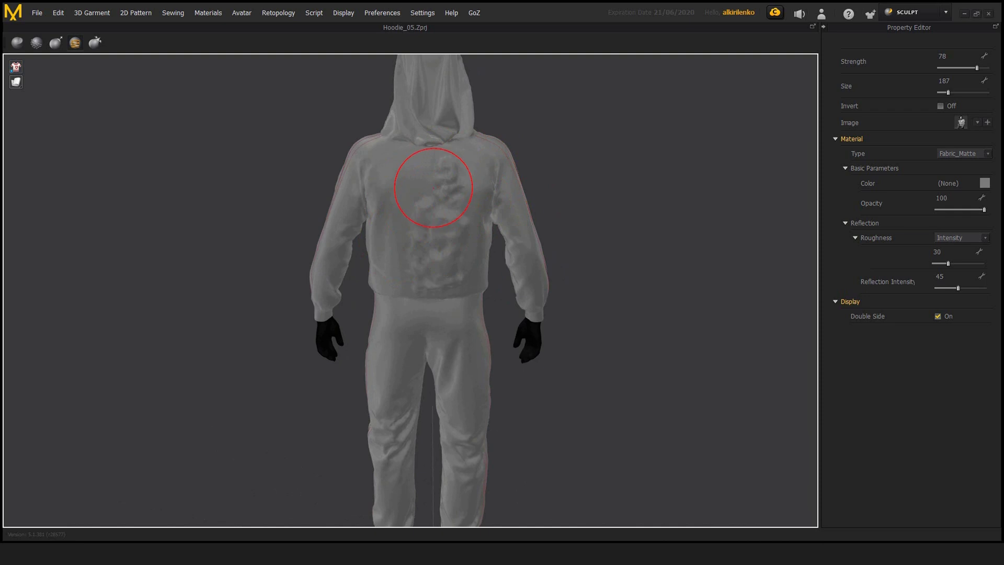
pyautogui.moveTo(437, 190)
pyautogui.mouseDown(button='right')
pyautogui.moveTo(408, 188)
pyautogui.moveTo(395, 230)
pyautogui.moveTo(374, 232)
pyautogui.mouseUp(button='right')
pyautogui.scroll(-5, 408, 189)
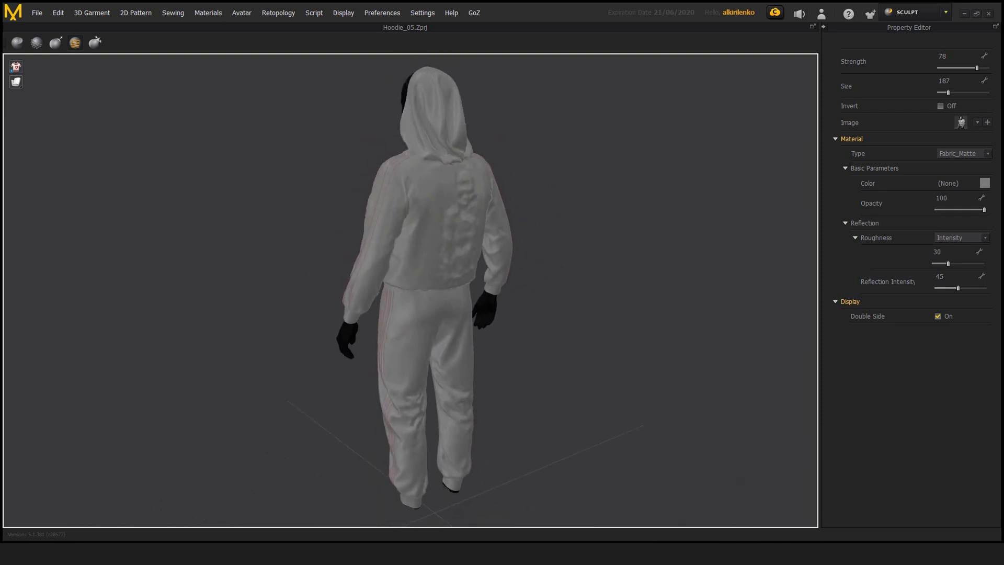
pyautogui.click(915, 12)
pyautogui.click(913, 30)
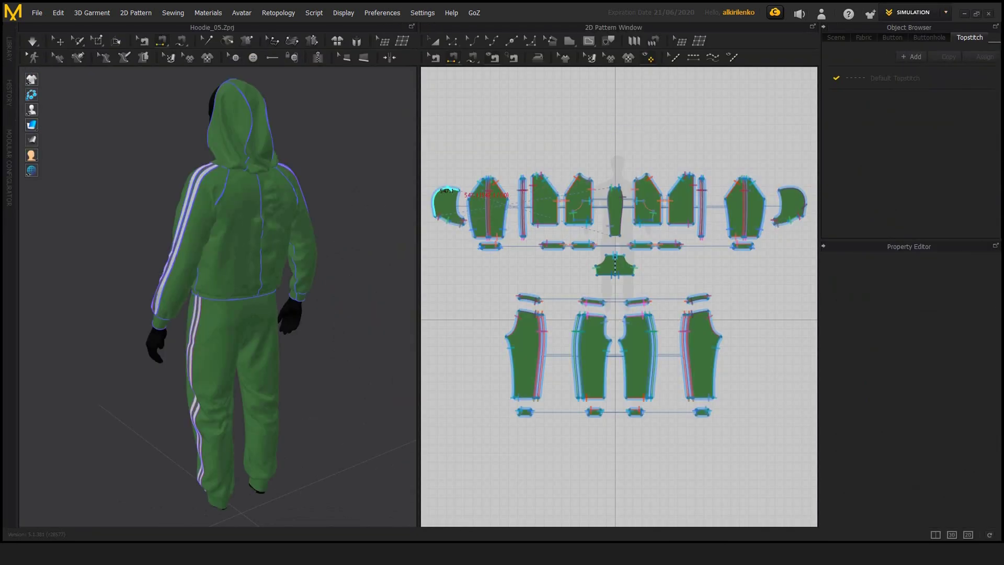
# - Run the simulation briefly on the sculpted hoodie and stop it
pyautogui.moveTo(314, 220); pyautogui.dragTo(337, 237, button='right')
pyautogui.scroll(3, 342, 221)
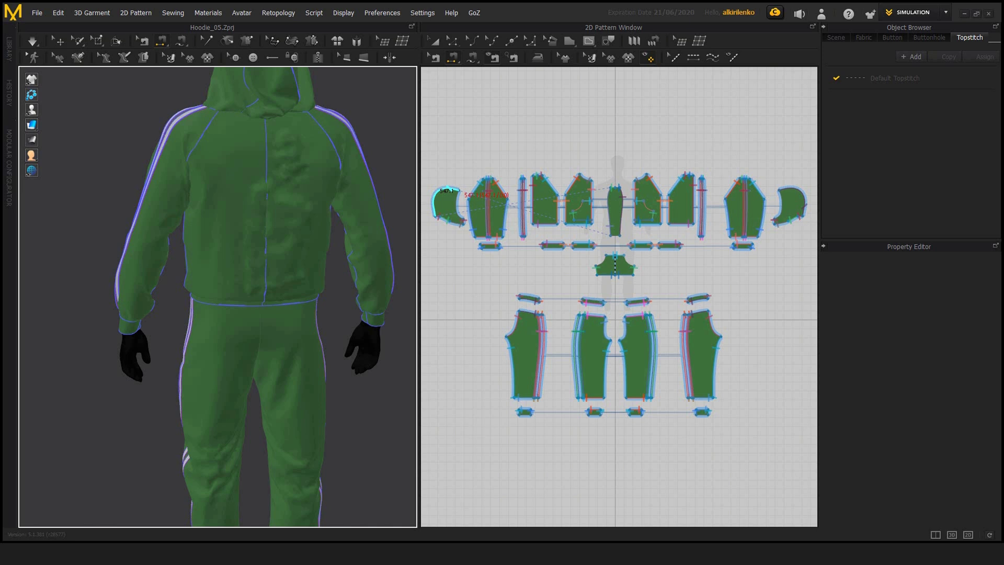
pyautogui.moveTo(224, 292); pyautogui.dragTo(291, 314, button='right')
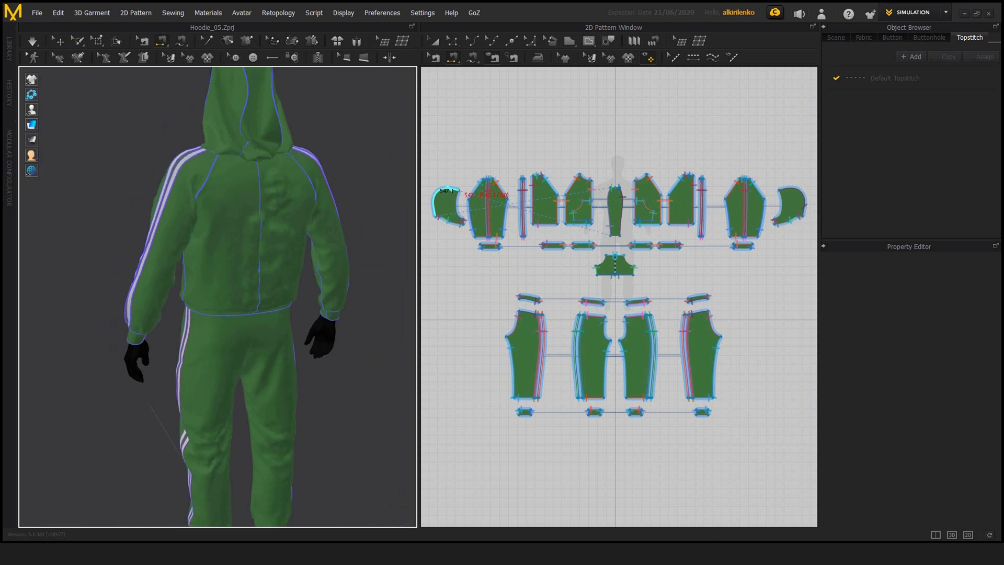
pyautogui.press('space')
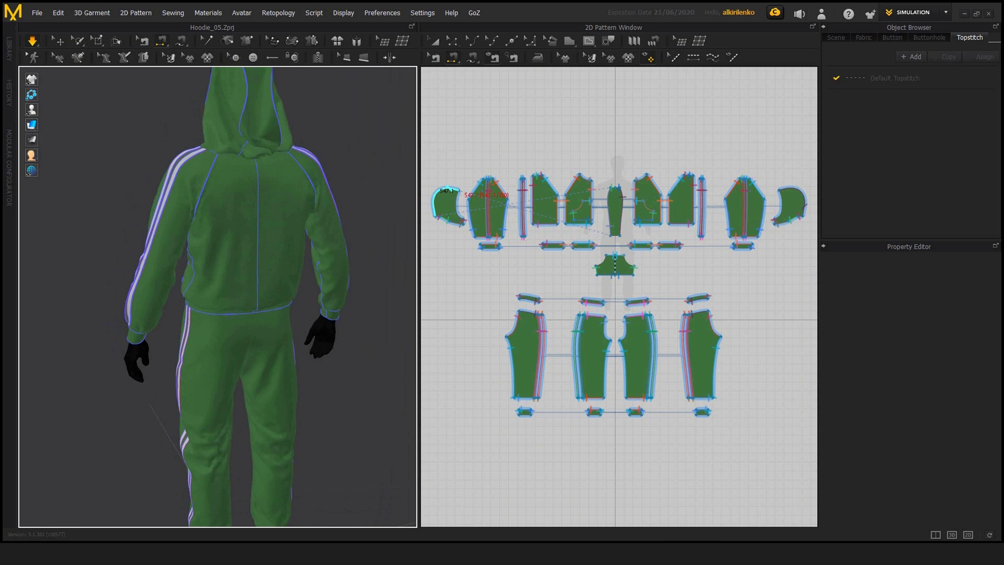
pyautogui.press('space')
# - Select all pattern pieces of the outfit and set their particle distance to 4 mm
pyautogui.moveTo(157, 292); pyautogui.dragTo(178, 293, button='right')
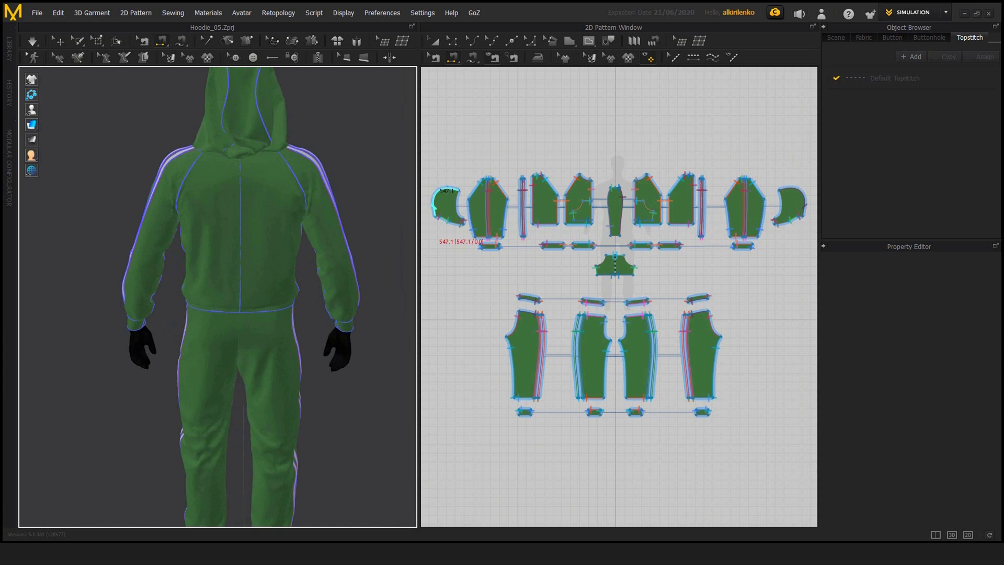
pyautogui.moveTo(105, 251); pyautogui.dragTo(129, 240, button='right')
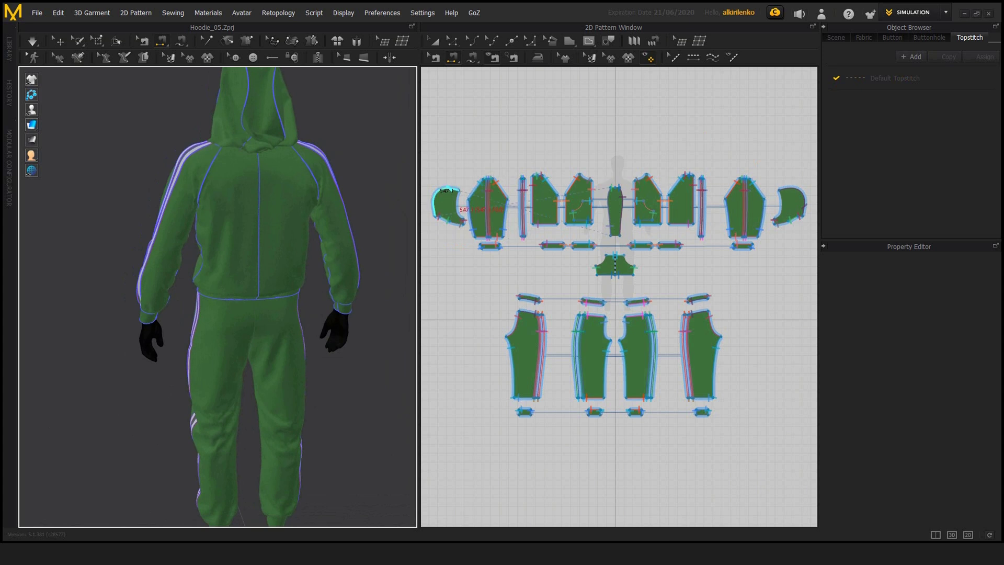
pyautogui.moveTo(209, 292)
pyautogui.mouseDown(button='right')
pyautogui.moveTo(345, 306)
pyautogui.moveTo(196, 299)
pyautogui.mouseUp(button='right')
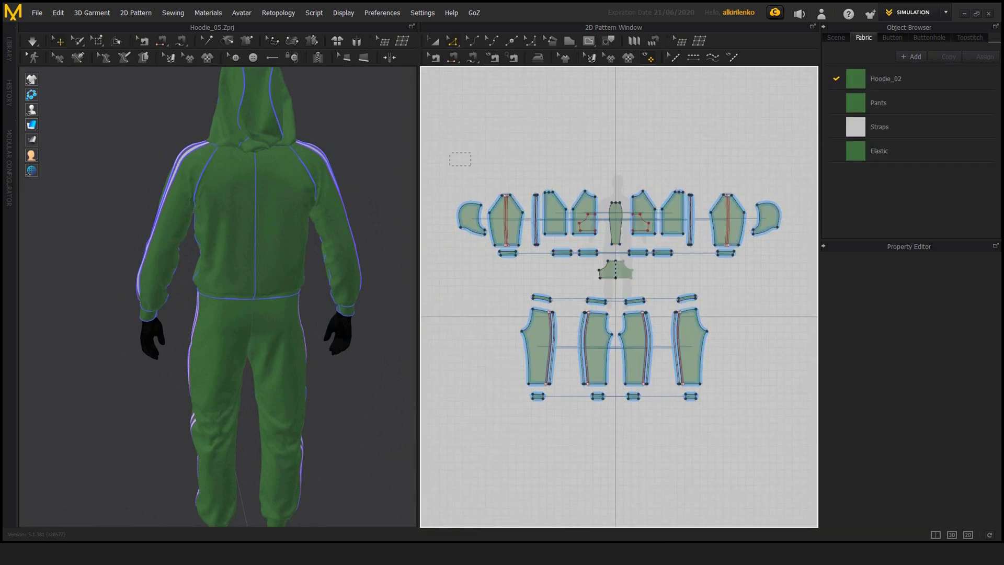
pyautogui.moveTo(447, 133); pyautogui.dragTo(500, 171)
pyautogui.moveTo(782, 425); pyautogui.dragTo(783, 424)
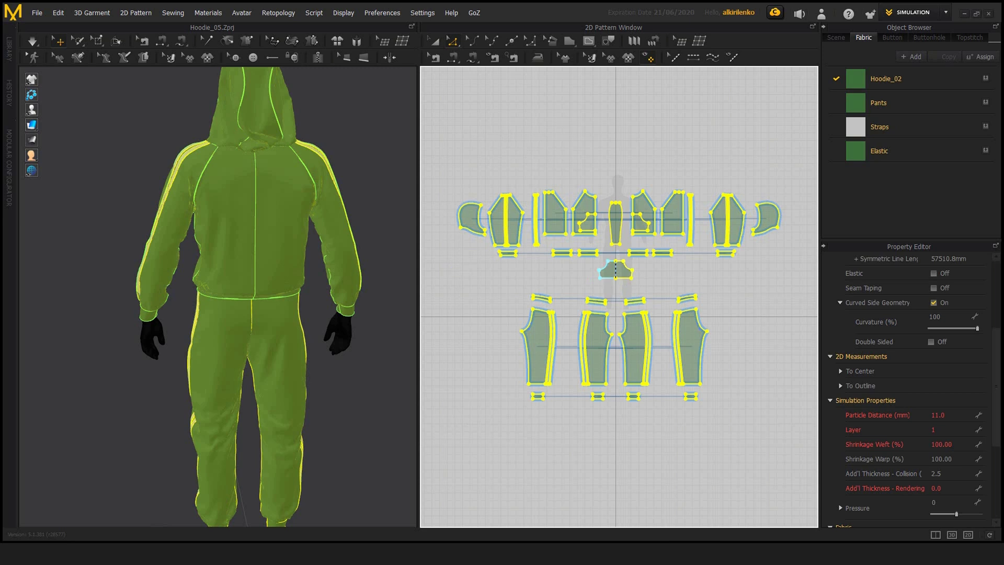
pyautogui.click(946, 415)
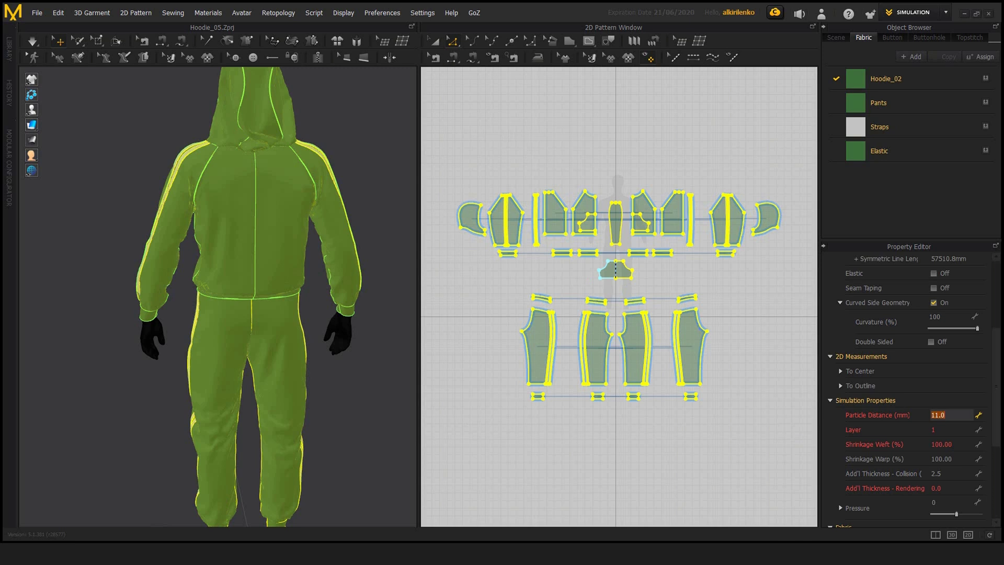
pyautogui.write('7')
pyautogui.press('Return')
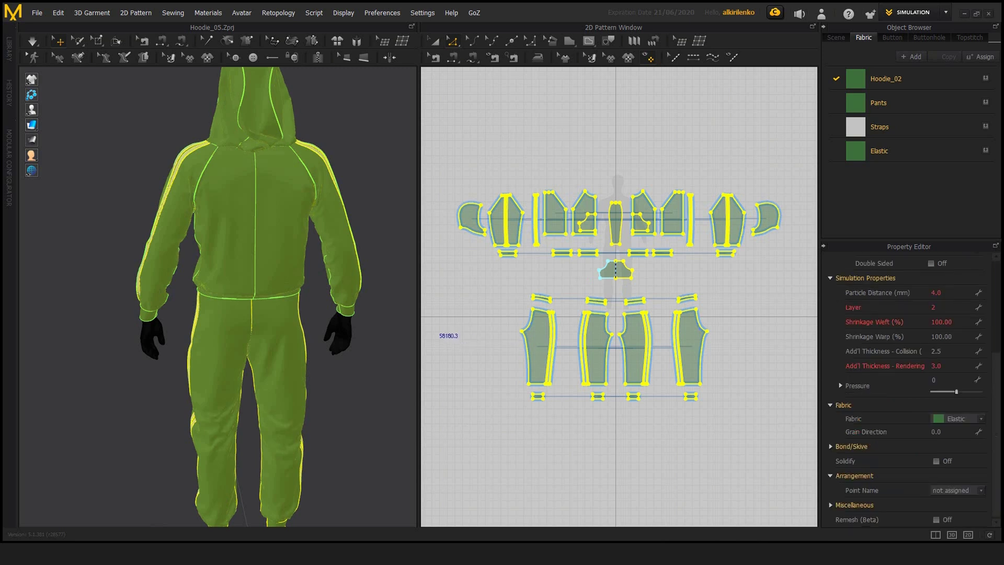
# - Clear the pattern selection, check the refined pants and hoodie up close, and return to Sculpt mode
pyautogui.press('Escape')
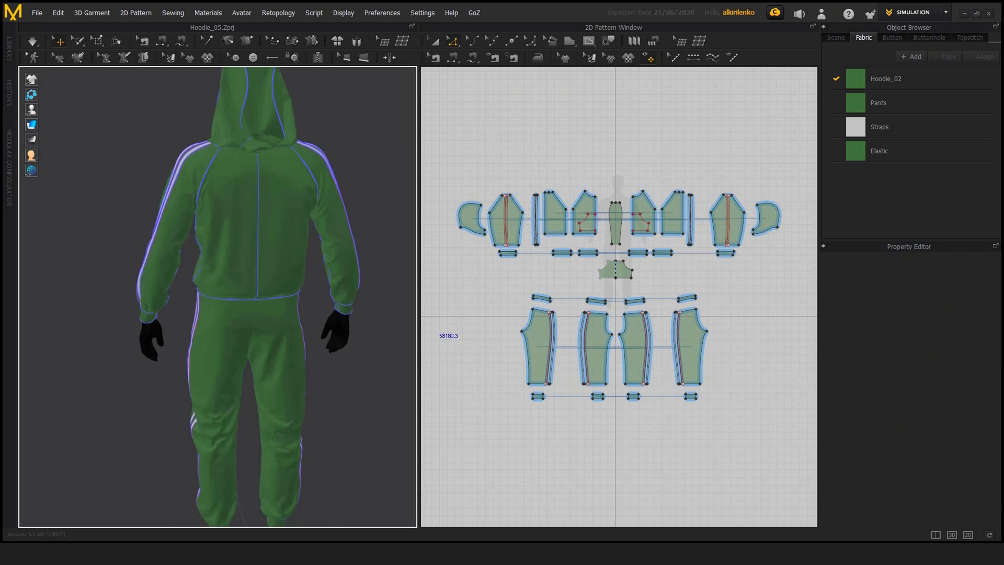
pyautogui.scroll(6, 209, 419)
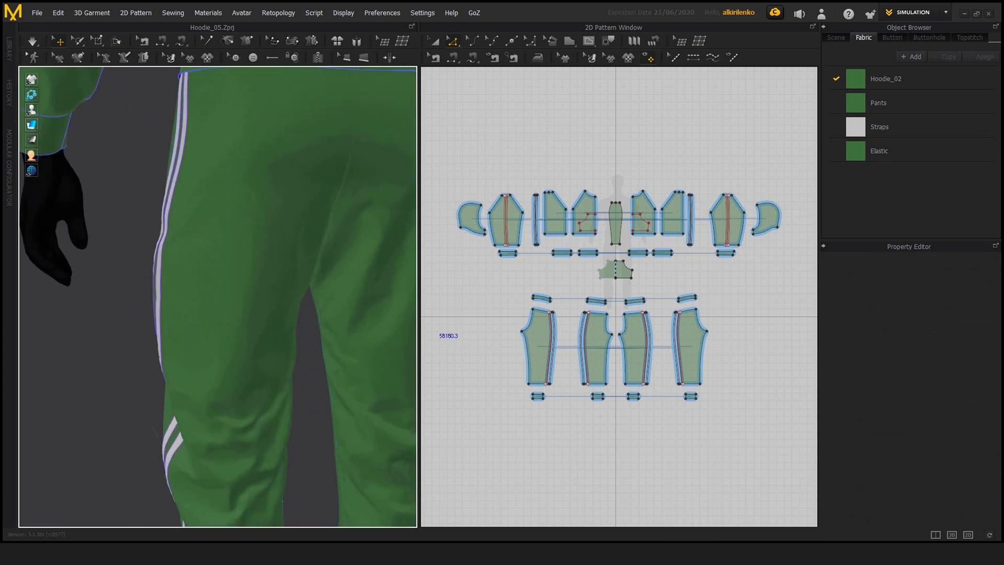
pyautogui.moveTo(209, 418); pyautogui.dragTo(154, 386, button='middle')
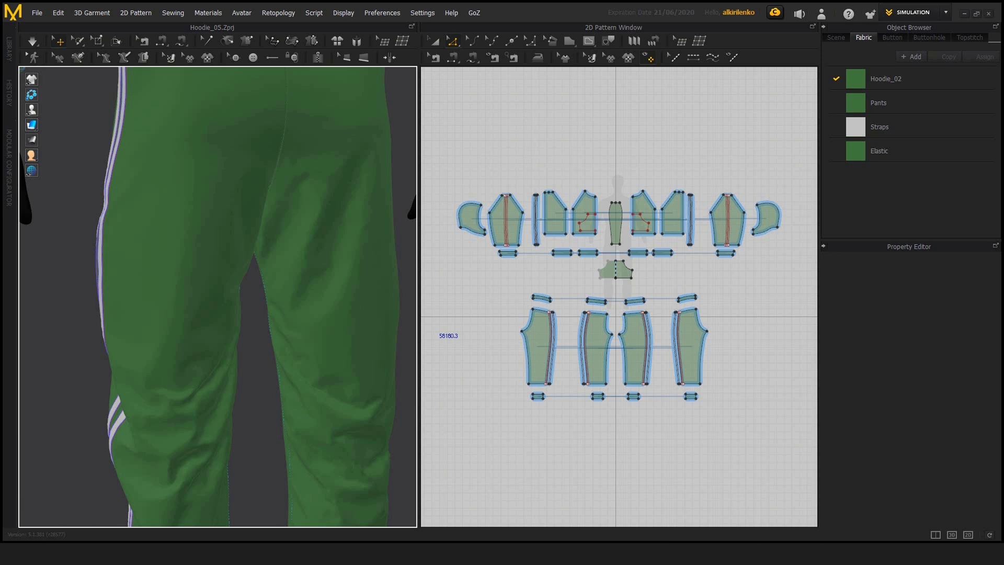
pyautogui.scroll(-8, 218, 297)
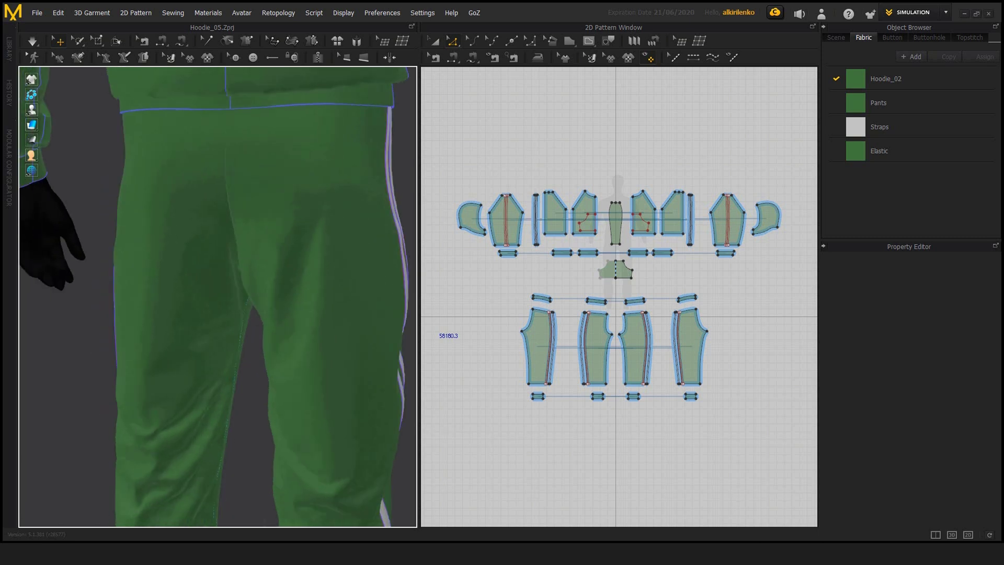
pyautogui.scroll(-4, 218, 303)
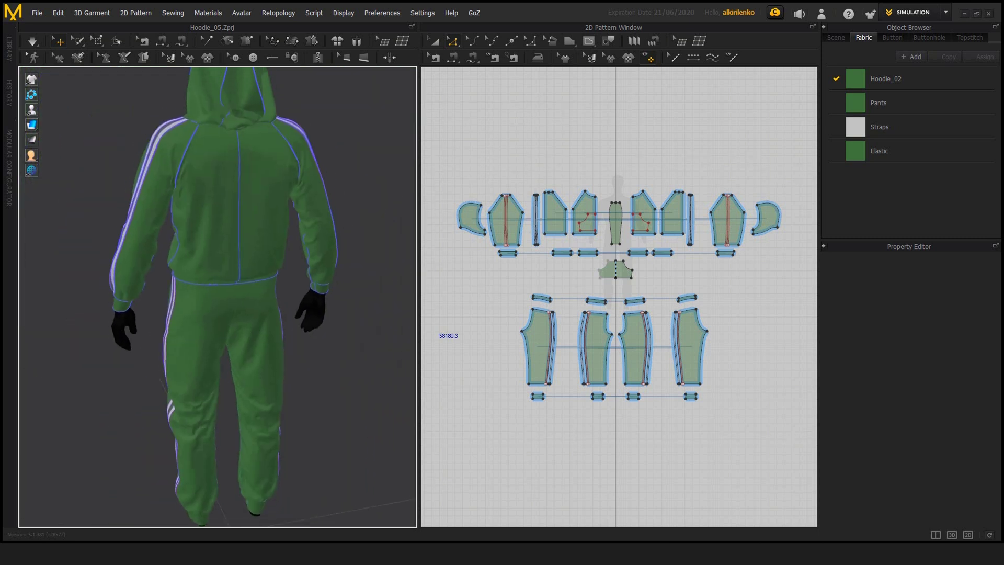
pyautogui.click(946, 13)
pyautogui.click(907, 107)
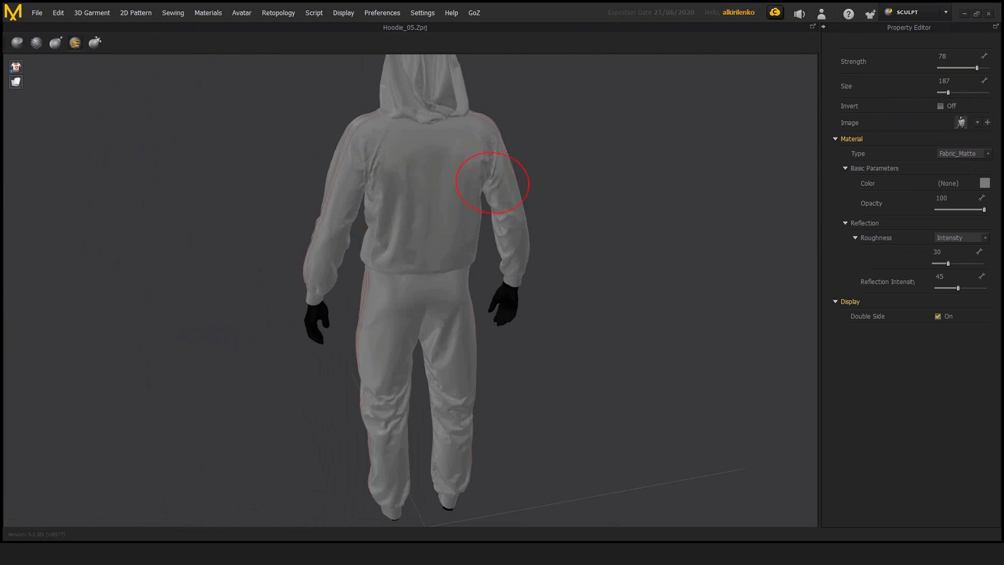
# - Try sculpting the brush image over the hoodie's back and hood on the finer mesh, and undo the last strokes
pyautogui.moveTo(499, 184); pyautogui.dragTo(513, 204, button='middle')
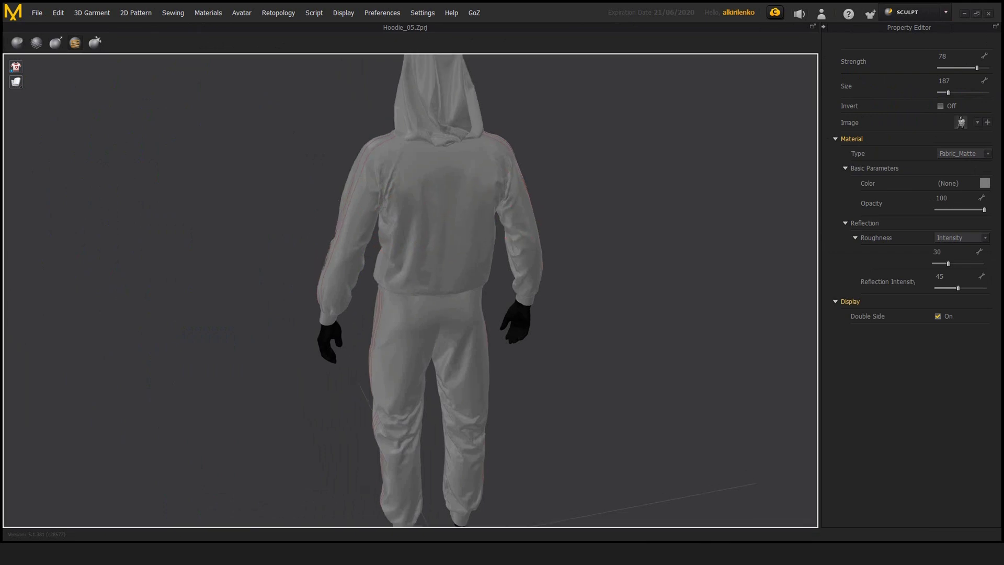
pyautogui.scroll(-3, 410, 290)
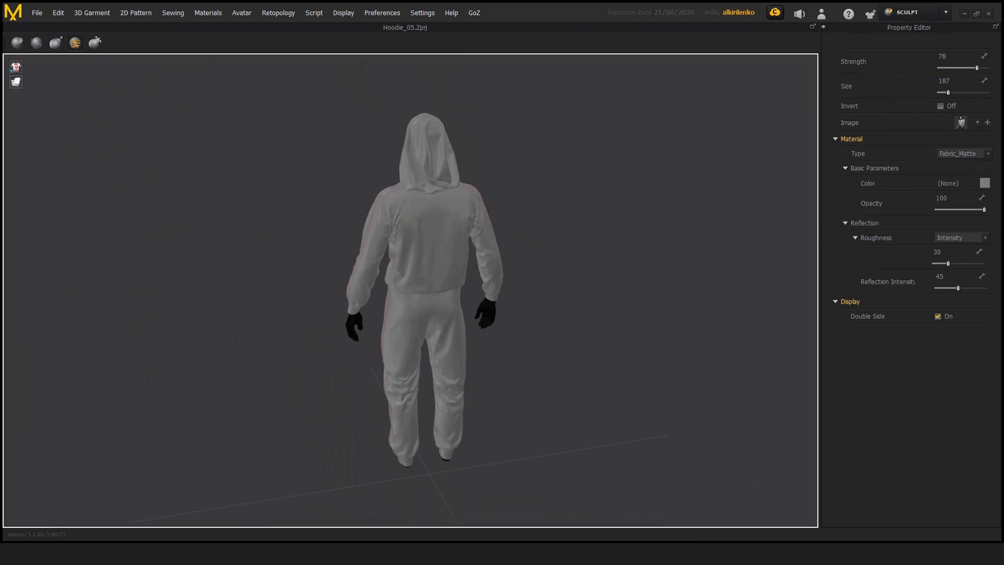
pyautogui.moveTo(513, 272); pyautogui.dragTo(467, 275, button='right')
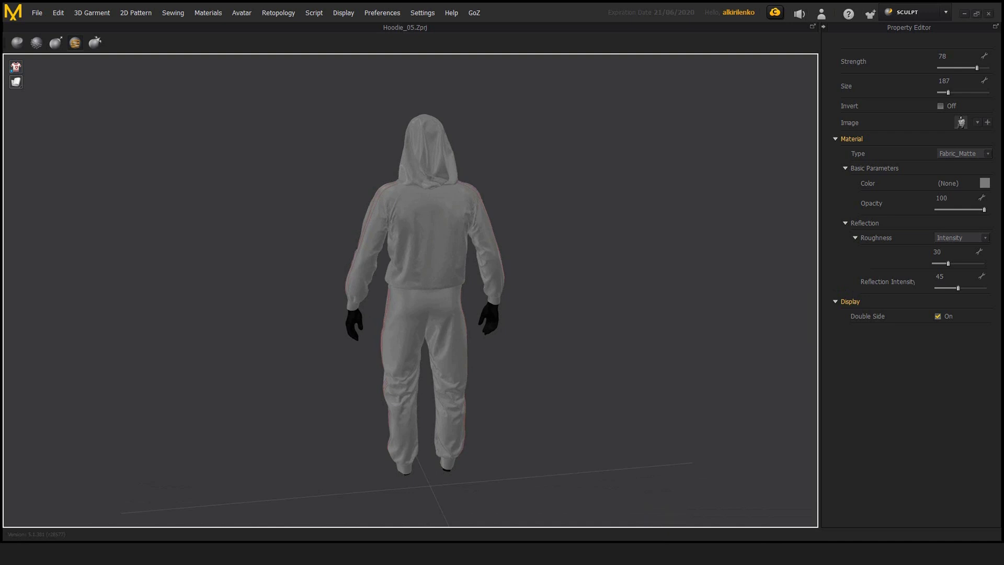
pyautogui.scroll(2, 425, 285)
pyautogui.moveTo(424, 285); pyautogui.dragTo(424, 276, button='middle')
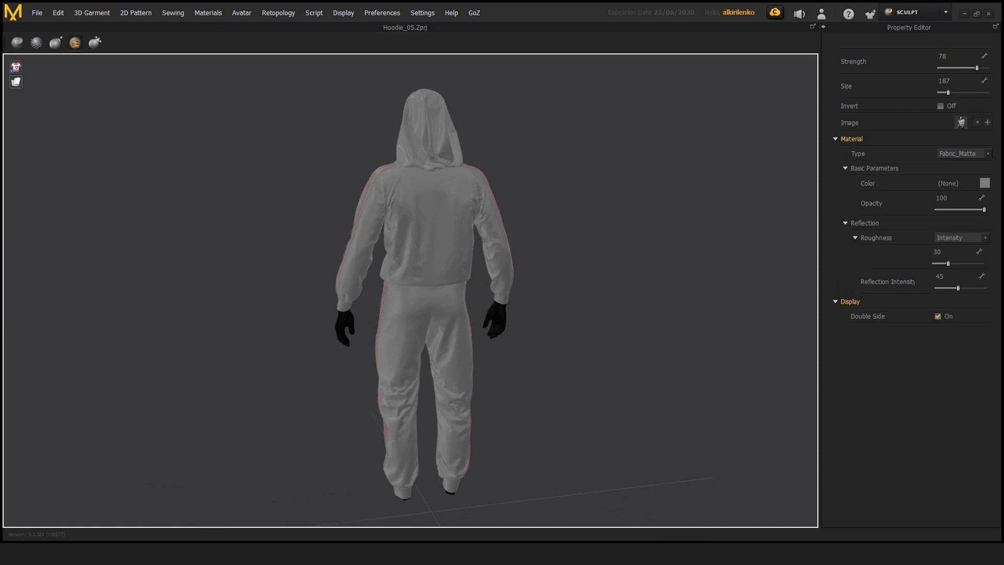
pyautogui.scroll(1, 462, 230)
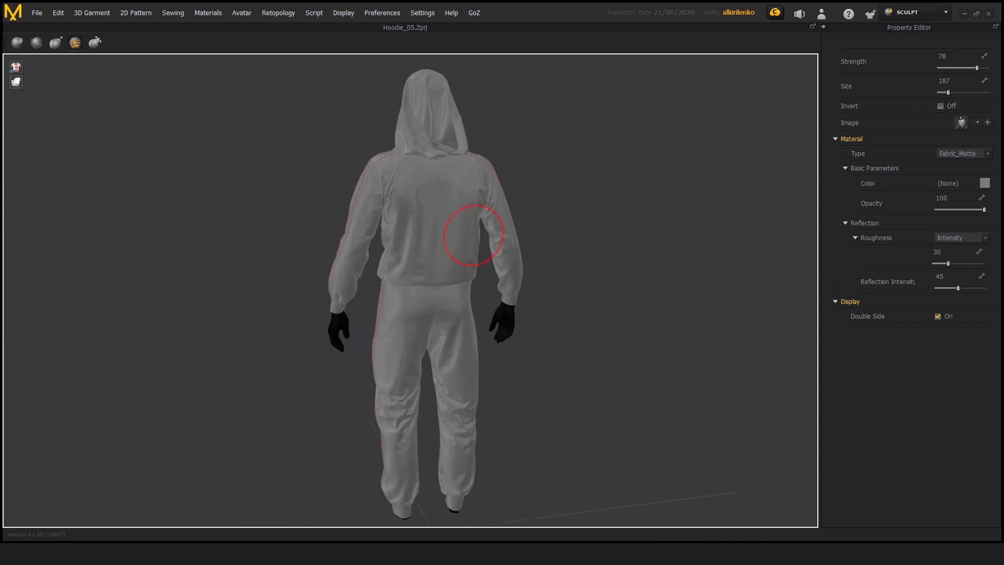
pyautogui.click(433, 218)
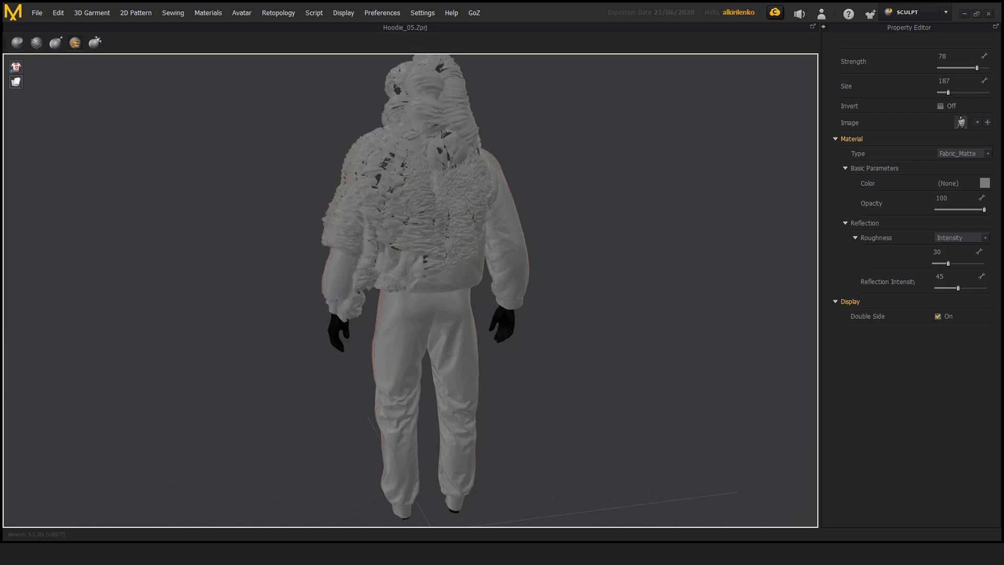
pyautogui.hotkey('ctrl', 'z')
pyautogui.hotkey('ctrl', 'z')
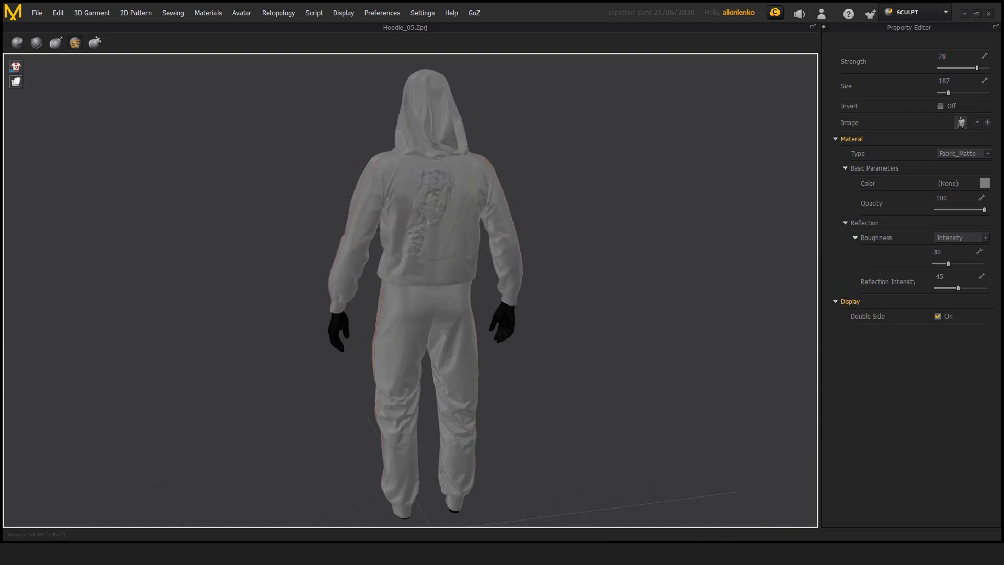
# - Sculpt the brush image along the middle of the hoodie's back again, undoing the excess strokes
pyautogui.moveTo(426, 204)
pyautogui.mouseDown()
pyautogui.moveTo(459, 222)
pyautogui.moveTo(460, 251)
pyautogui.moveTo(440, 172)
pyautogui.mouseUp()
pyautogui.hotkey('ctrl', 'z')
pyautogui.hotkey('ctrl', 'z')
pyautogui.hotkey('ctrl', 'z')
pyautogui.hotkey('ctrl', 'z')
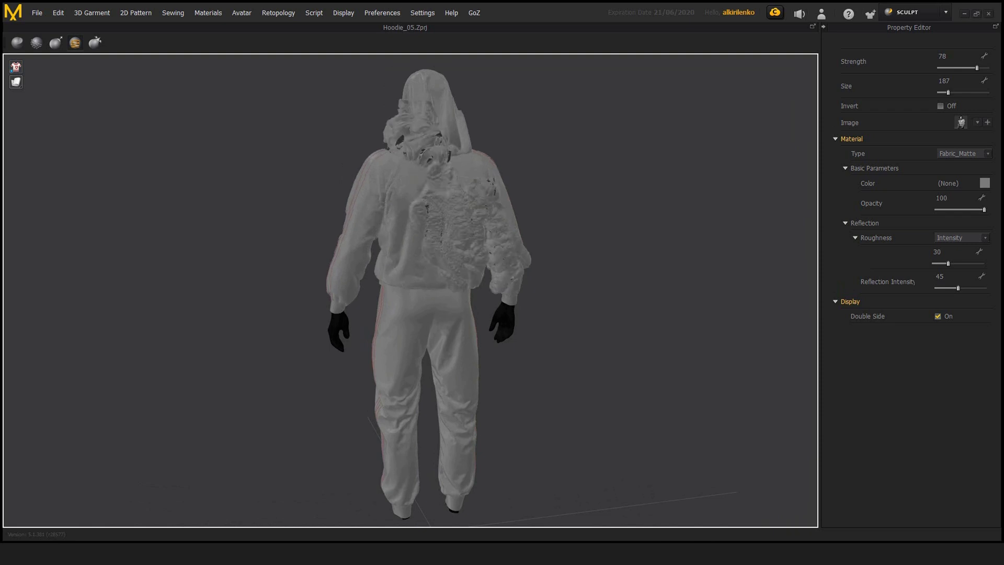
pyautogui.hotkey('ctrl', 'z')
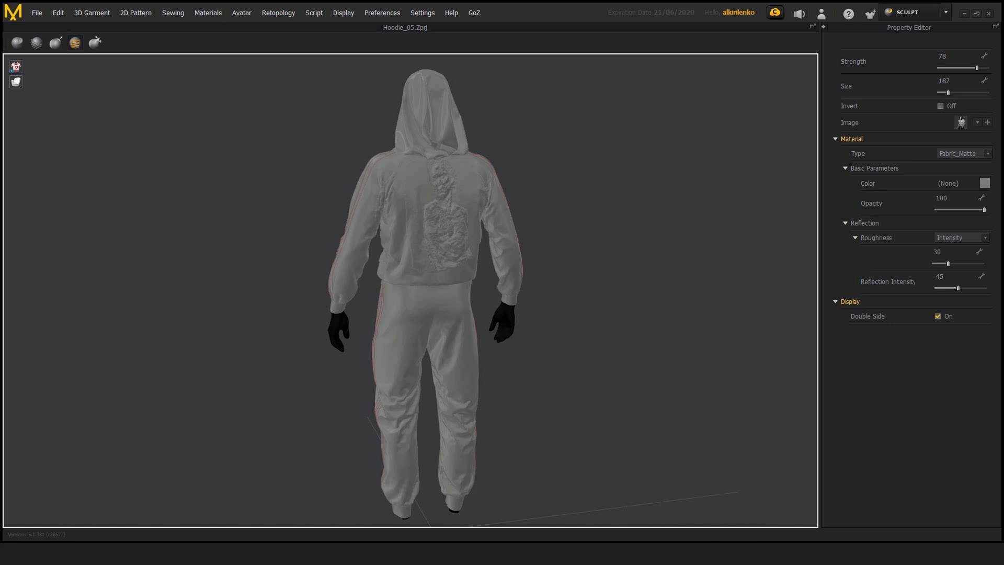
# - Examine the image sculpted on the hoodie's back from several angles and distances, along with the back of the pants
pyautogui.moveTo(465, 187); pyautogui.dragTo(421, 202, button='right')
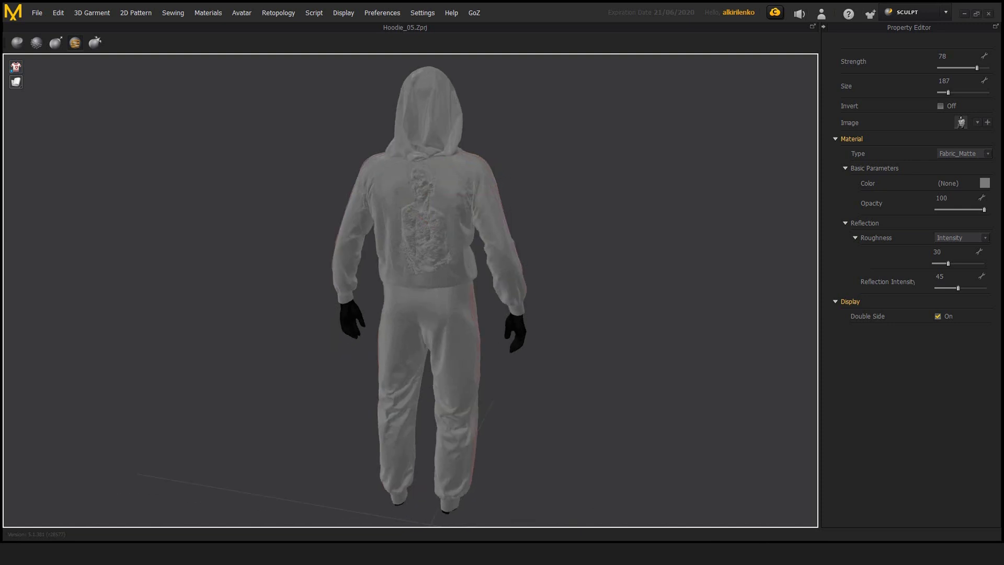
pyautogui.scroll(5, 538, 213)
pyautogui.scroll(-8, 538, 213)
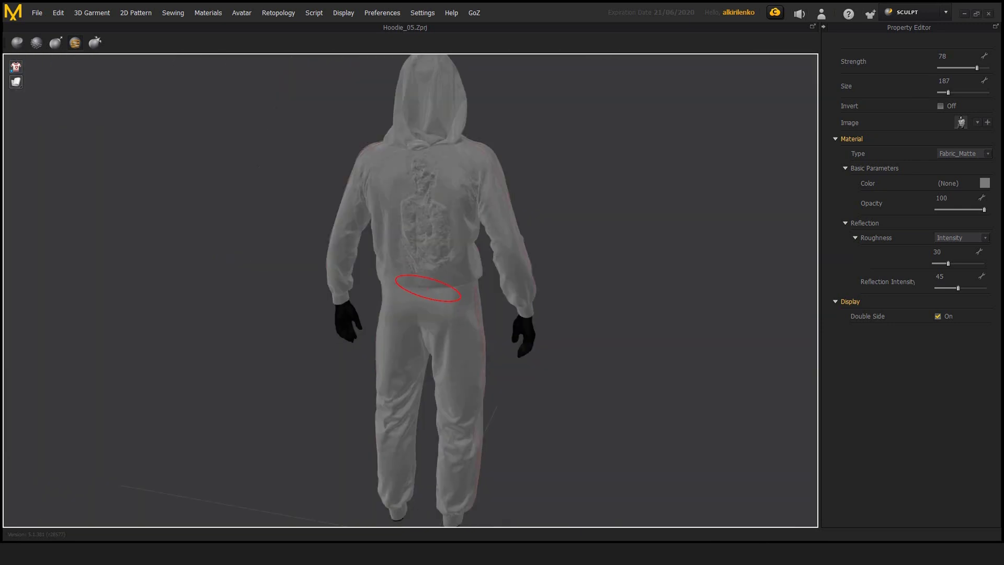
pyautogui.scroll(5, 434, 204)
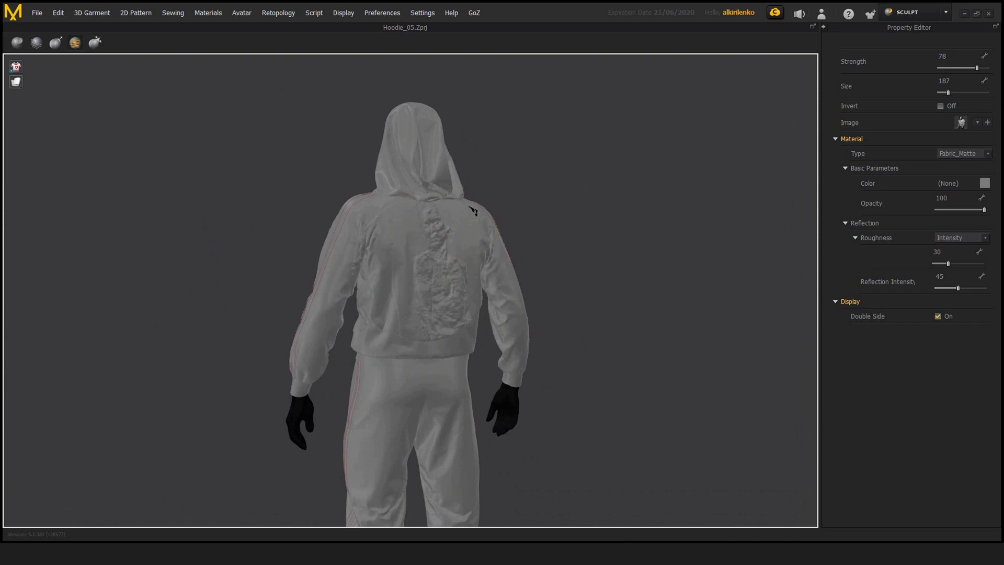
pyautogui.moveTo(473, 211); pyautogui.dragTo(482, 158, button='middle')
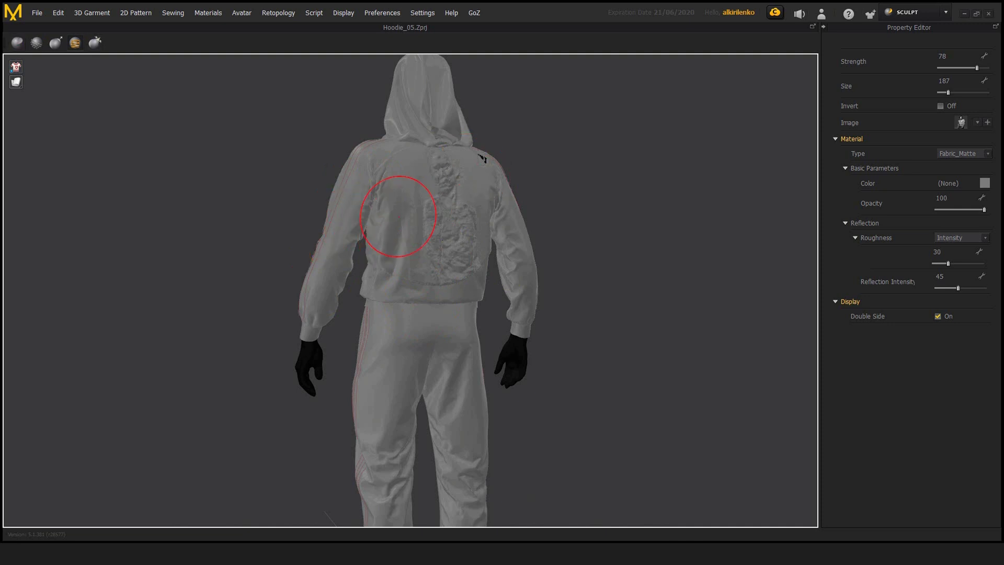
pyautogui.scroll(-3, 482, 159)
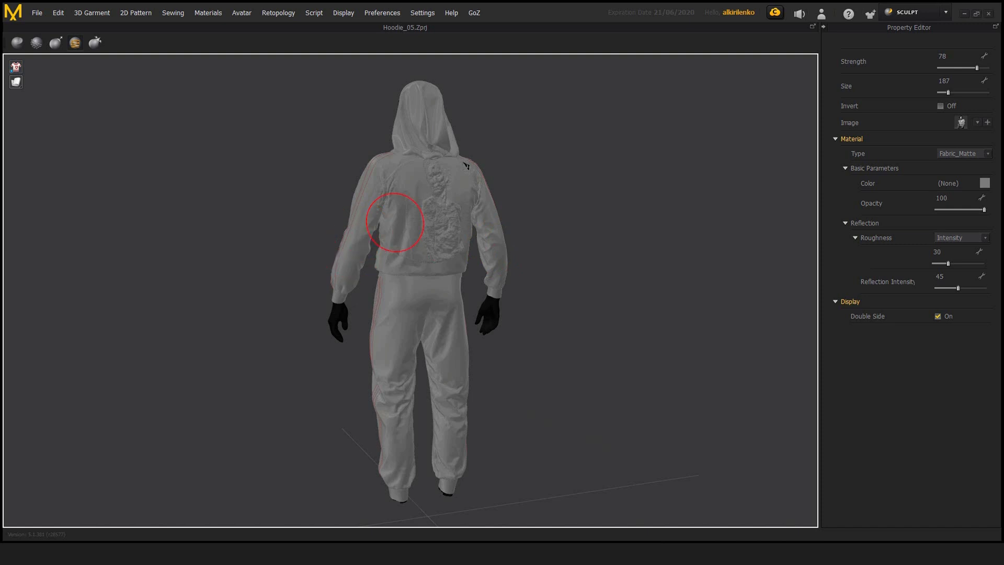
pyautogui.moveTo(421, 309); pyautogui.dragTo(434, 308, button='right')
pyautogui.scroll(5, 469, 161)
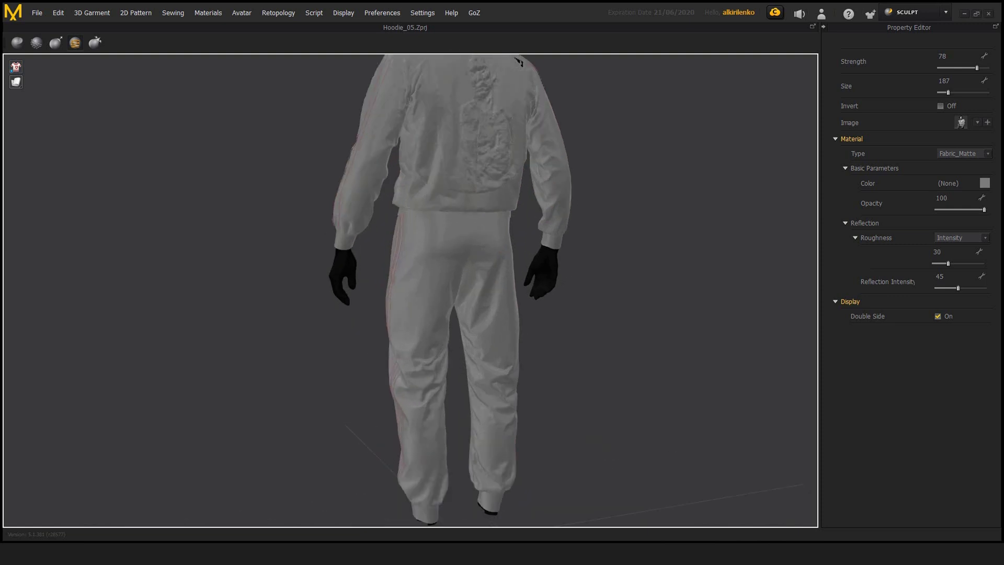
# - Switch to the Smooth brush and smooth the folds at the back of the pants' left knee and thigh
pyautogui.keyDown('shift'); pyautogui.moveTo(418, 357); pyautogui.dragTo(439, 343); pyautogui.keyUp('shift')
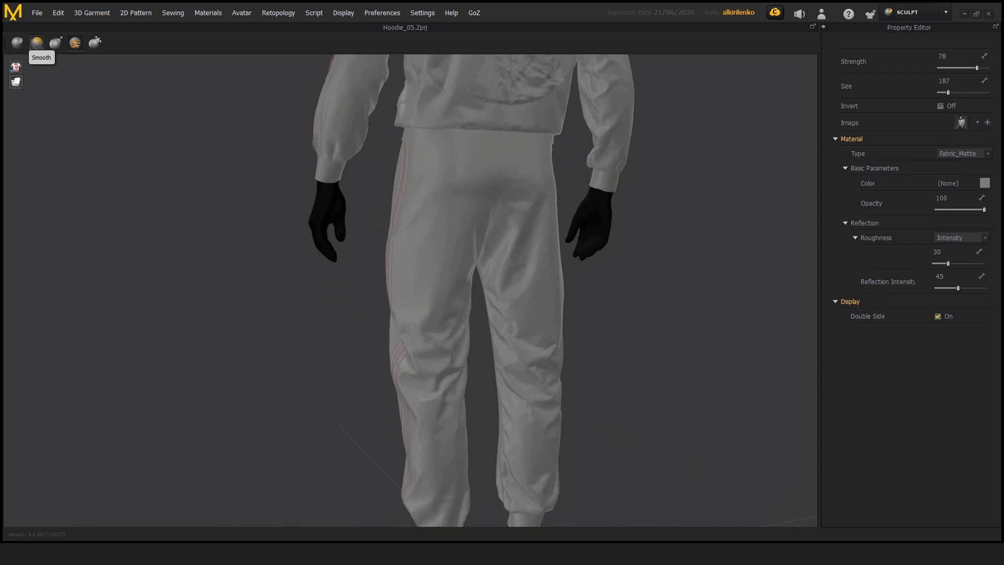
pyautogui.press('shift')
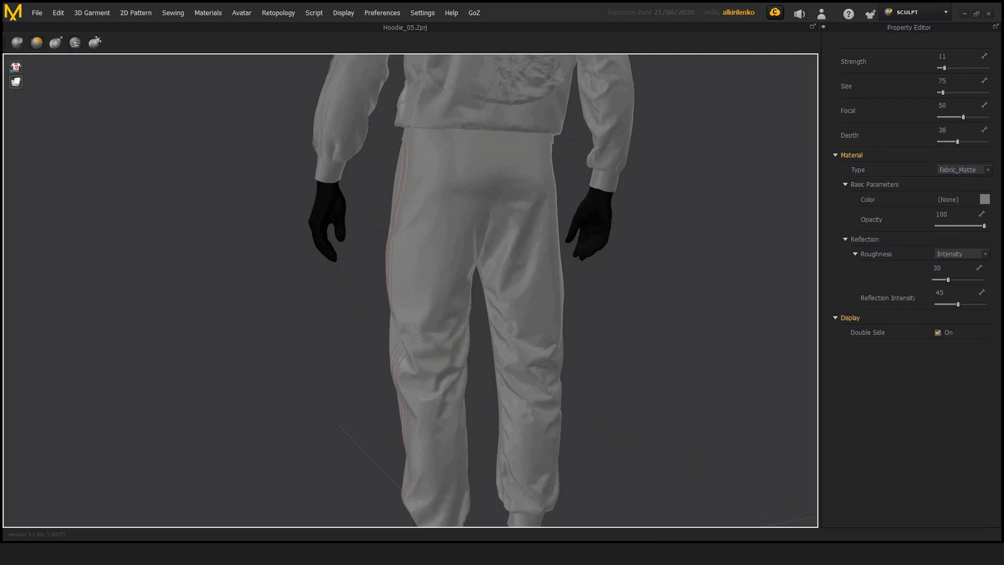
pyautogui.moveTo(538, 368); pyautogui.dragTo(517, 346, button='middle')
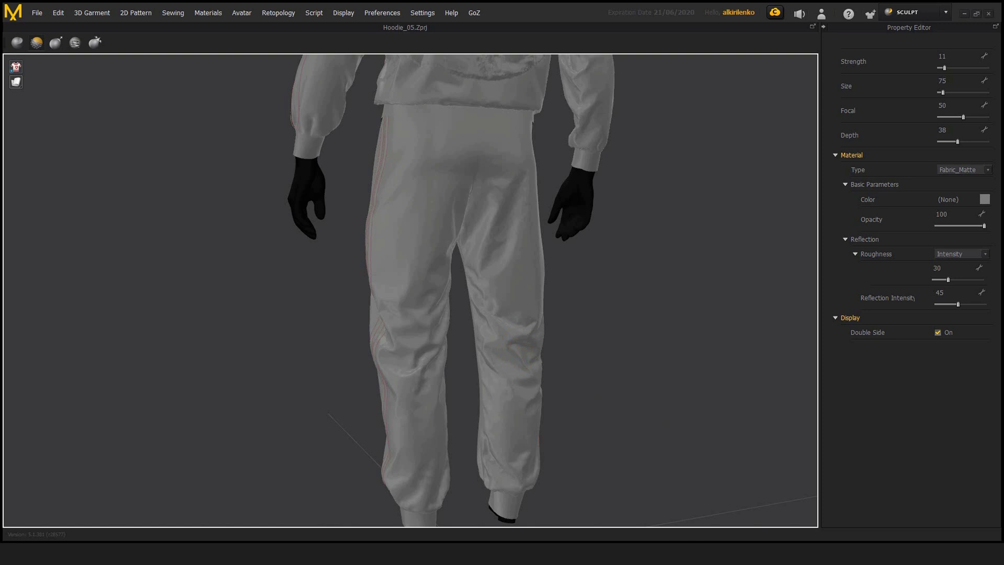
pyautogui.moveTo(596, 324); pyautogui.dragTo(508, 333, button='right')
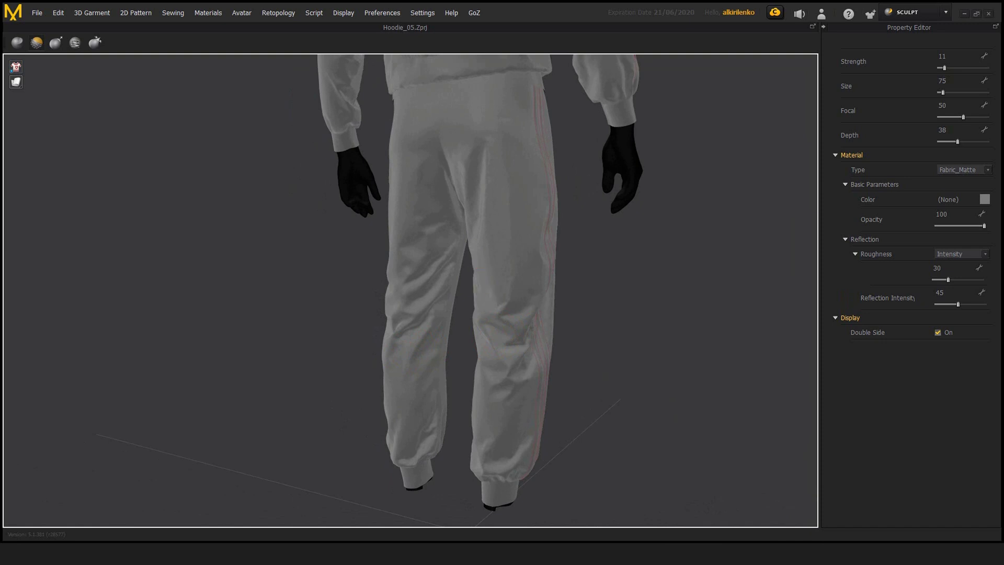
pyautogui.moveTo(434, 272); pyautogui.dragTo(465, 273, button='right')
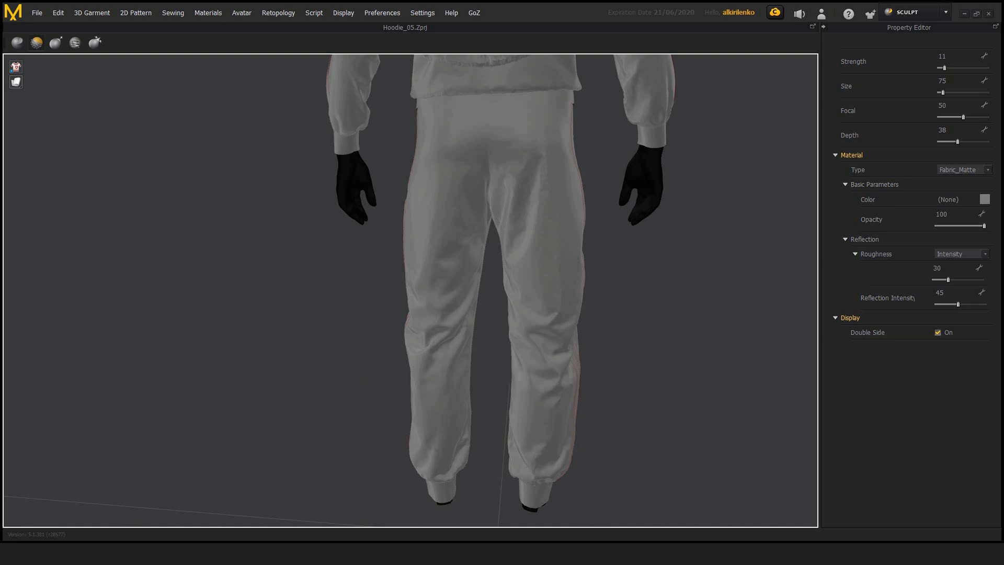
pyautogui.moveTo(520, 298); pyautogui.dragTo(601, 301, button='right')
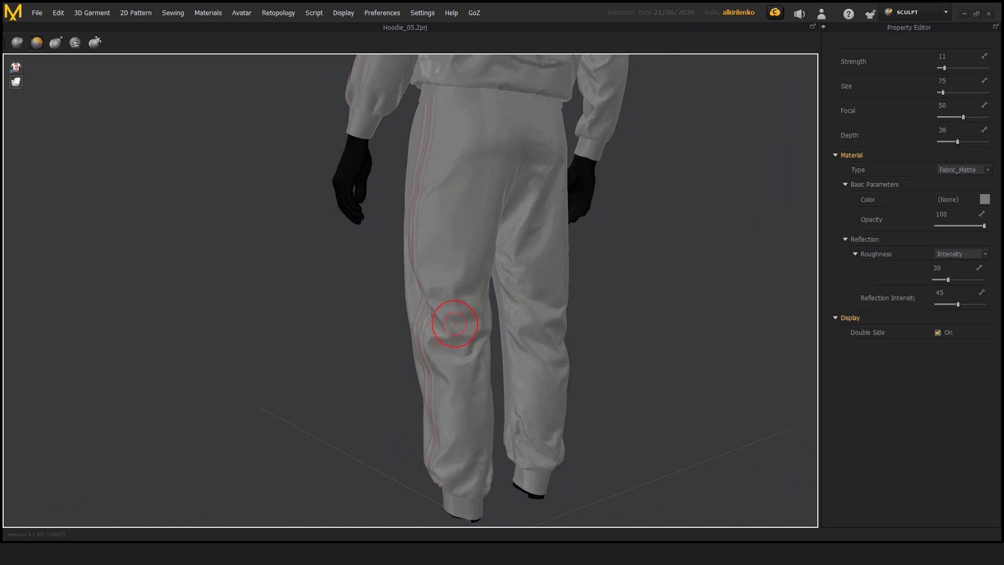
pyautogui.moveTo(455, 323)
pyautogui.mouseDown()
pyautogui.moveTo(426, 313)
pyautogui.moveTo(437, 314)
pyautogui.mouseUp()
pyautogui.moveTo(430, 275); pyautogui.dragTo(507, 318)
# - Review the whole outfit from behind and check the sculpted relief on the hoodie's back up close
pyautogui.moveTo(470, 266); pyautogui.dragTo(461, 391, button='middle')
pyautogui.scroll(-4, 453, 375)
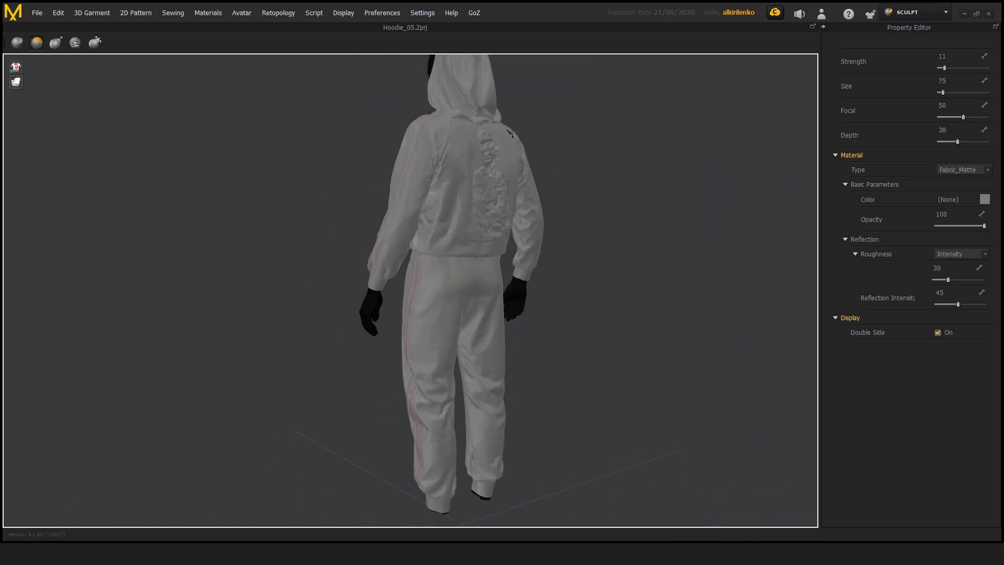
pyautogui.scroll(-2, 461, 390)
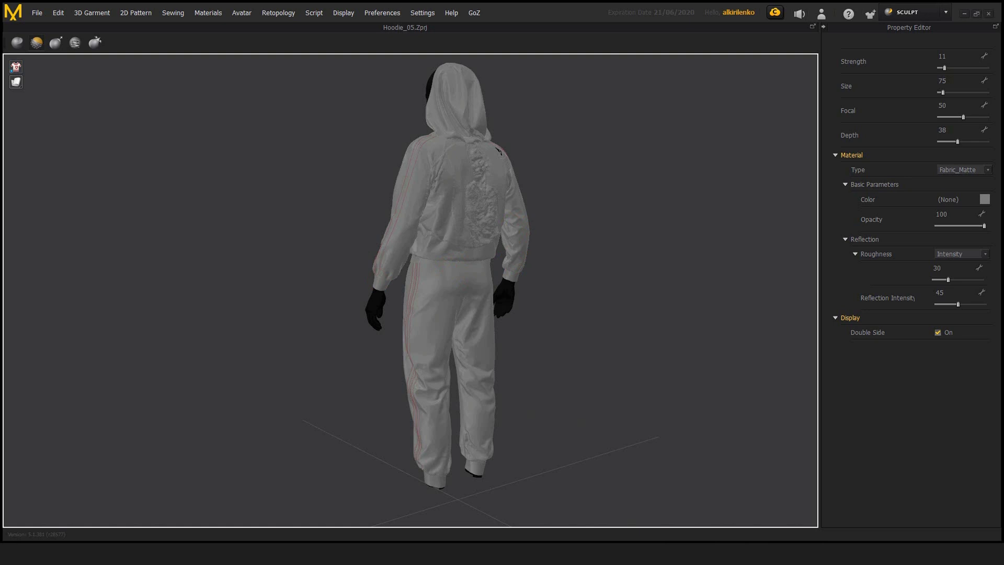
pyautogui.moveTo(502, 209); pyautogui.dragTo(431, 194, button='right')
pyautogui.scroll(5, 432, 194)
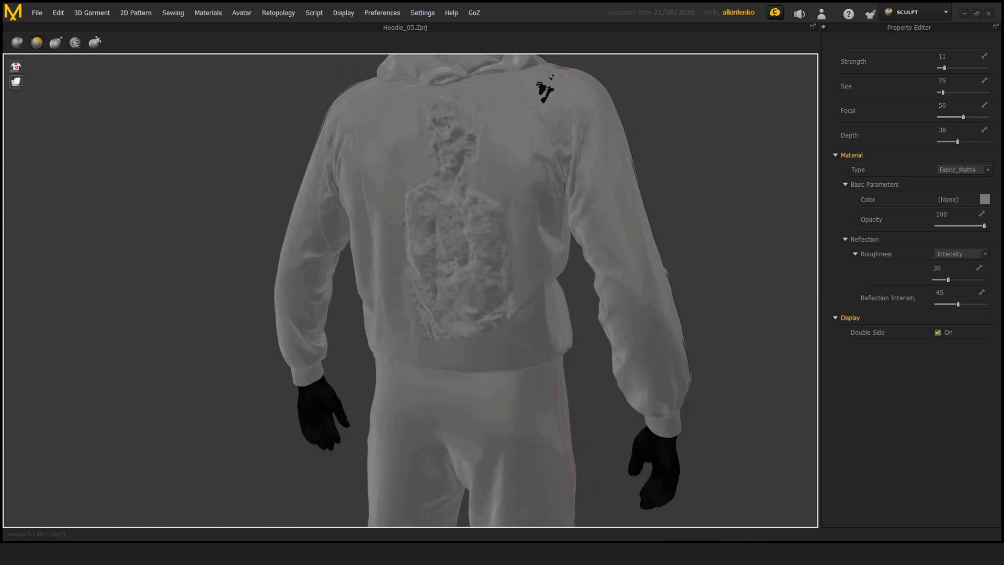
pyautogui.moveTo(432, 195); pyautogui.dragTo(431, 238, button='middle')
pyautogui.scroll(-3, 431, 238)
pyautogui.moveTo(431, 238); pyautogui.dragTo(394, 237, button='right')
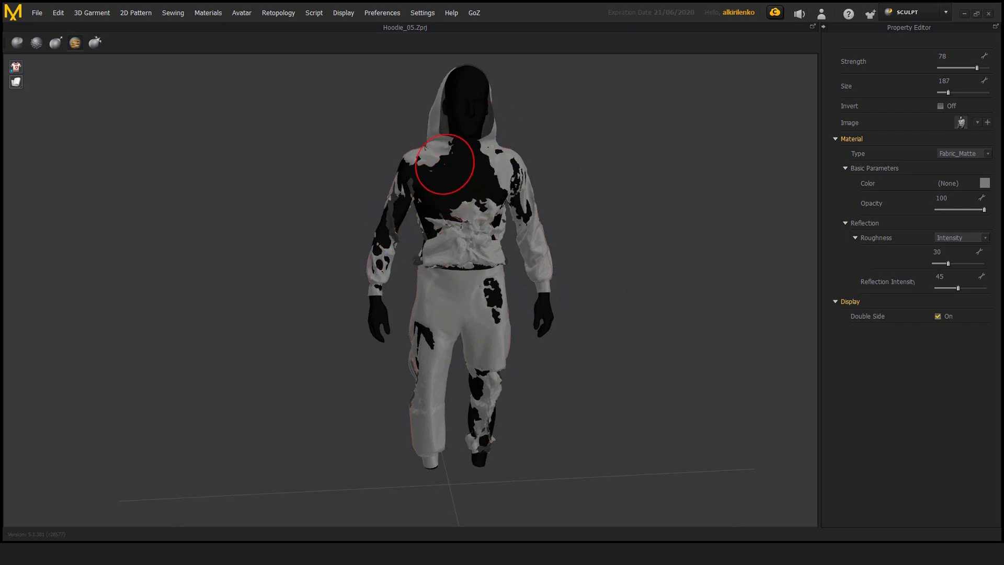
# - Sculpt the brush image over the front of the pants' right hip and thigh, undoing the excess strokes
pyautogui.moveTo(316, 215); pyautogui.dragTo(542, 211, button='right')
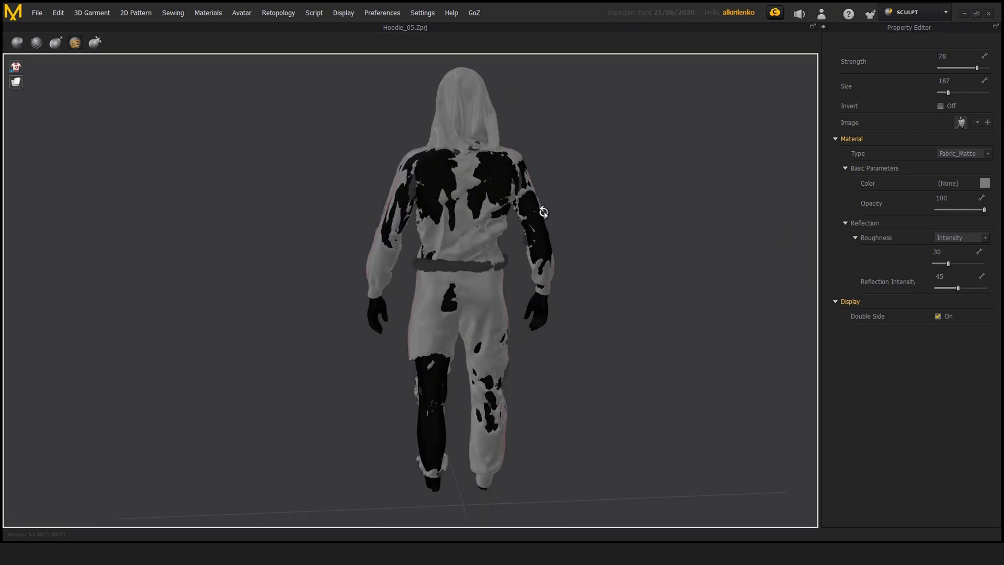
pyautogui.scroll(3, 617, 204)
pyautogui.moveTo(617, 204); pyautogui.dragTo(432, 215, button='right')
pyautogui.moveTo(532, 234); pyautogui.dragTo(580, 247, button='right')
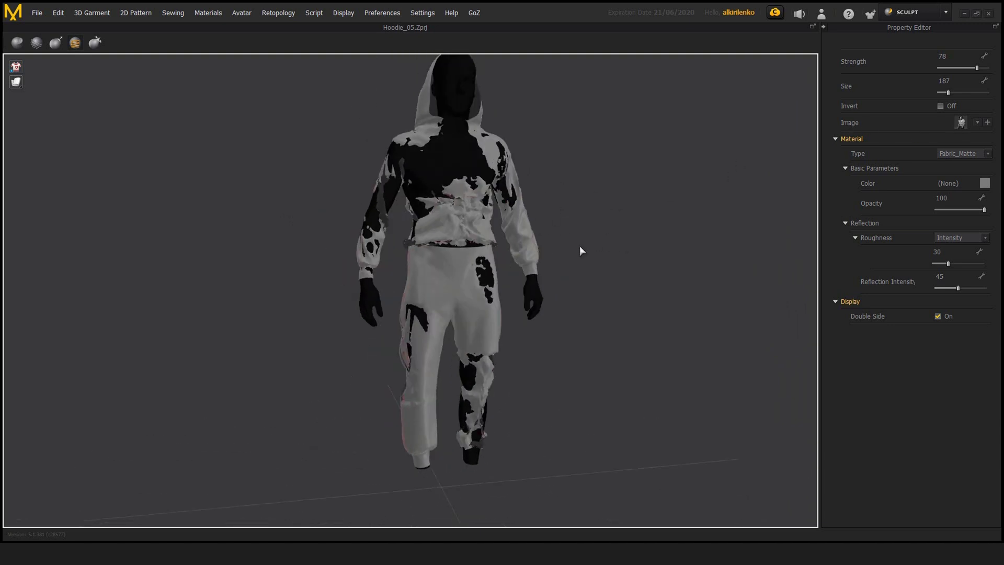
pyautogui.moveTo(626, 222); pyautogui.dragTo(637, 238, button='middle')
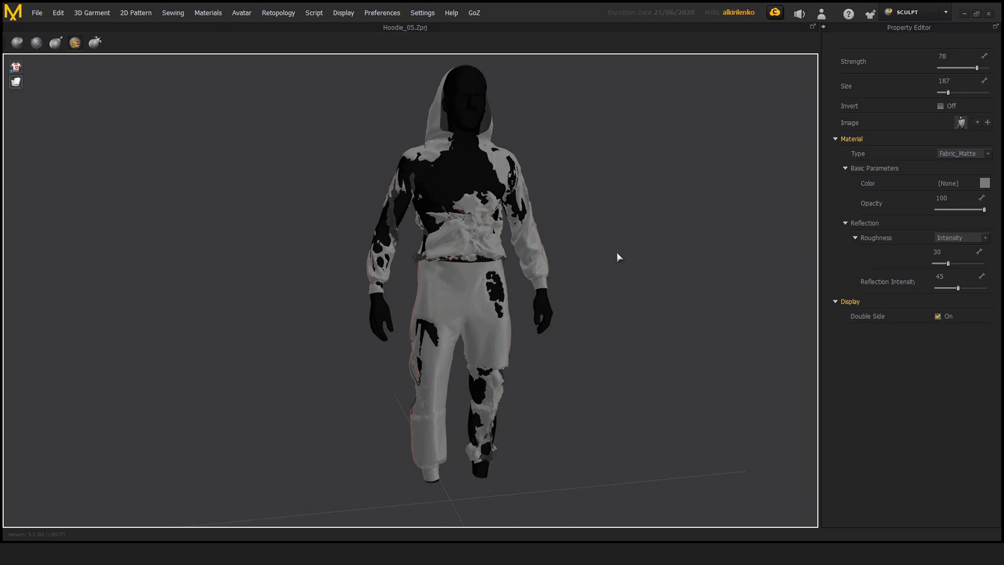
pyautogui.scroll(1, 616, 252)
pyautogui.moveTo(617, 253); pyautogui.dragTo(603, 262, button='right')
pyautogui.moveTo(439, 294)
pyautogui.mouseDown()
pyautogui.moveTo(427, 304)
pyautogui.moveTo(434, 290)
pyautogui.moveTo(454, 309)
pyautogui.mouseUp()
pyautogui.hotkey('ctrl', 'z')
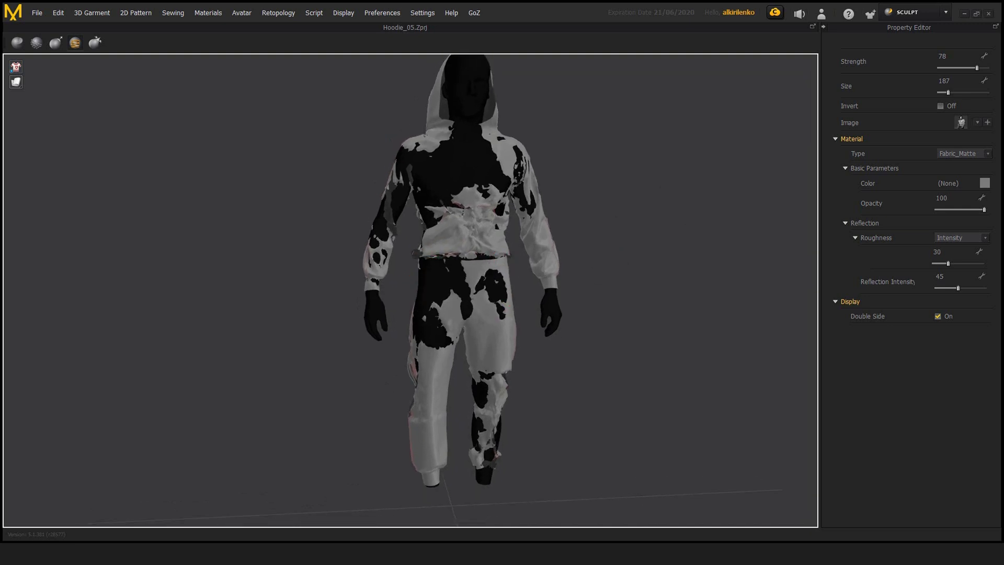
pyautogui.hotkey('ctrl', 'z')
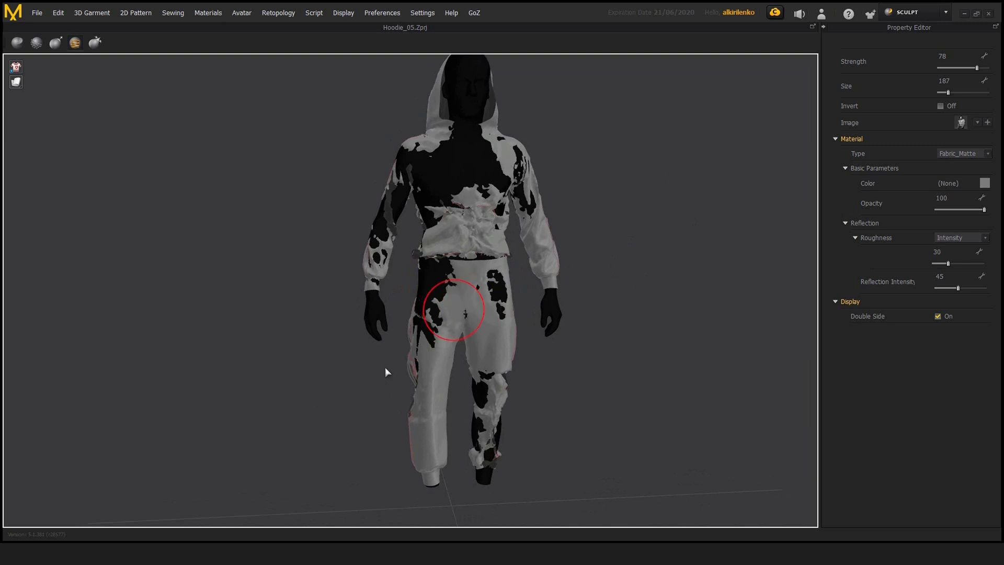
# - Examine the torn-looking hoodie and pants from the back, front and side
pyautogui.moveTo(672, 244)
pyautogui.mouseDown(button='right')
pyautogui.moveTo(703, 270)
pyautogui.moveTo(722, 265)
pyautogui.mouseUp(button='right')
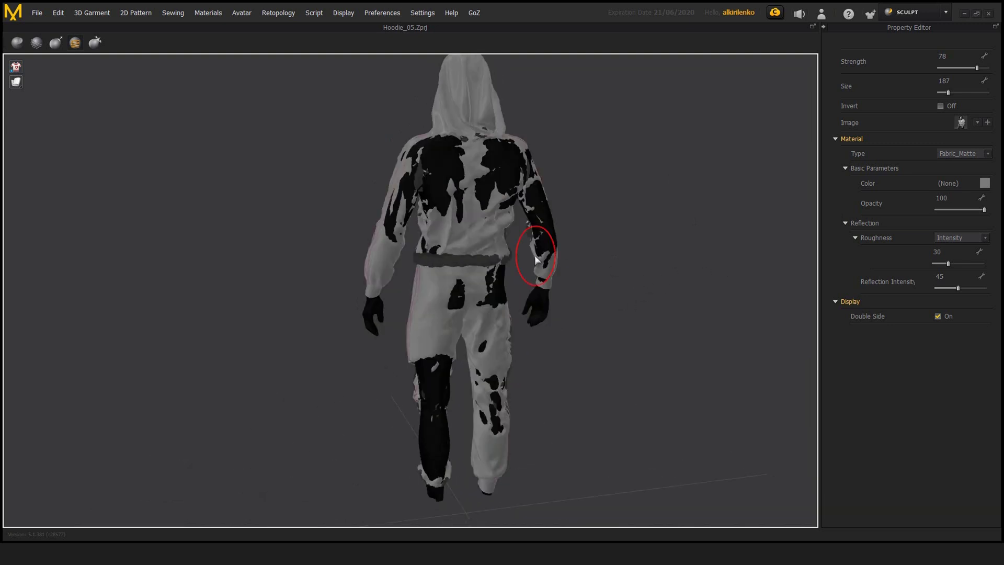
pyautogui.moveTo(705, 228); pyautogui.dragTo(608, 230, button='right')
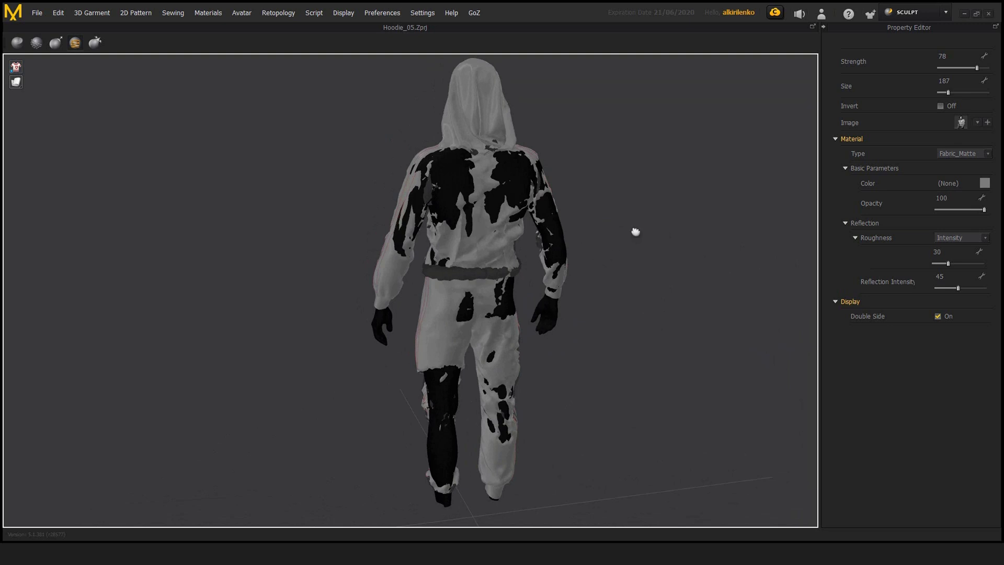
pyautogui.moveTo(635, 232); pyautogui.dragTo(630, 234, button='middle')
pyautogui.moveTo(592, 256)
pyautogui.mouseDown(button='right')
pyautogui.moveTo(670, 249)
pyautogui.moveTo(654, 271)
pyautogui.moveTo(606, 244)
pyautogui.moveTo(632, 264)
pyautogui.moveTo(650, 244)
pyautogui.mouseUp(button='right')
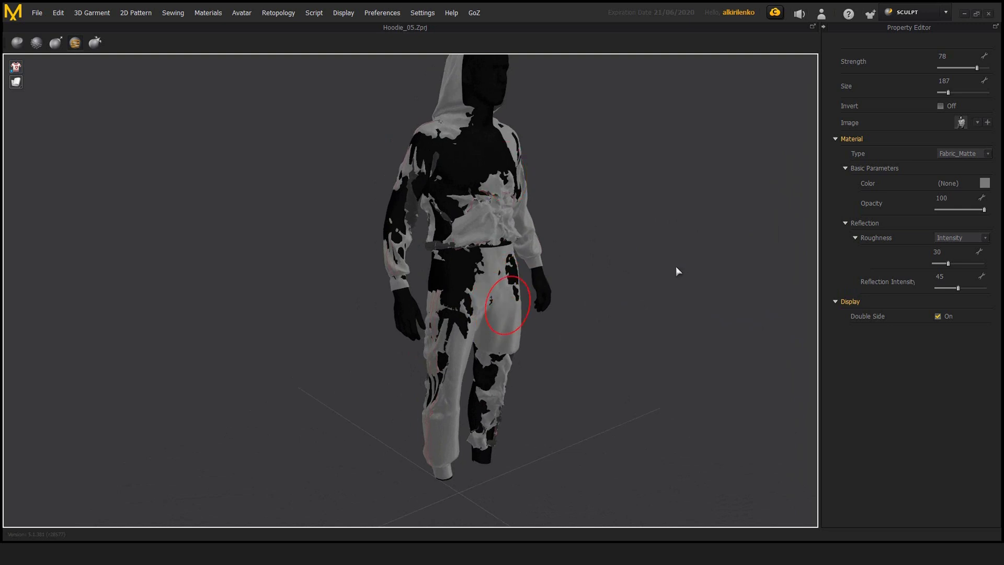
pyautogui.moveTo(610, 239); pyautogui.dragTo(619, 253, button='middle')
pyautogui.moveTo(619, 253); pyautogui.dragTo(581, 251, button='right')
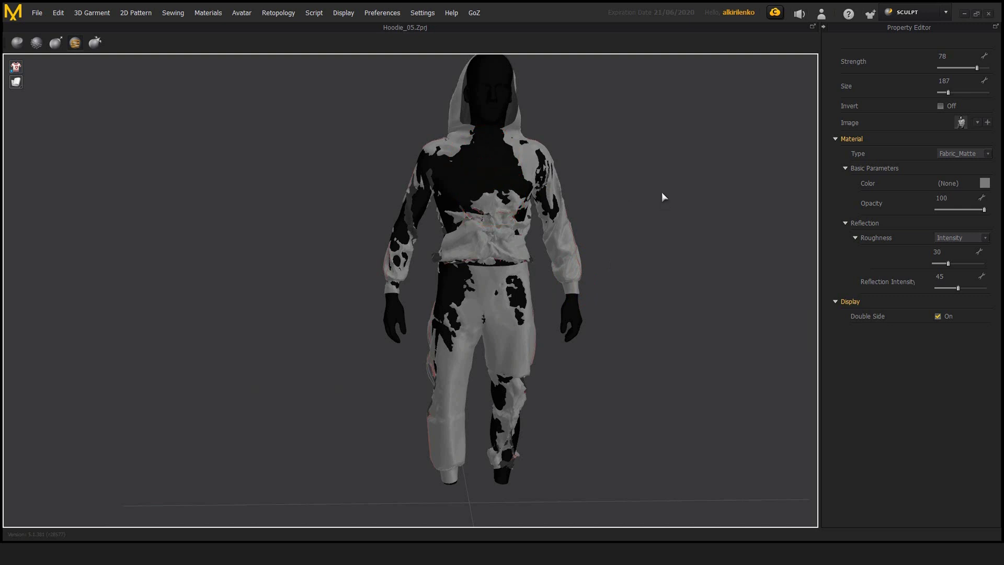
pyautogui.moveTo(724, 193); pyautogui.dragTo(600, 266, button='right')
pyautogui.moveTo(601, 262); pyautogui.dragTo(607, 235, button='middle')
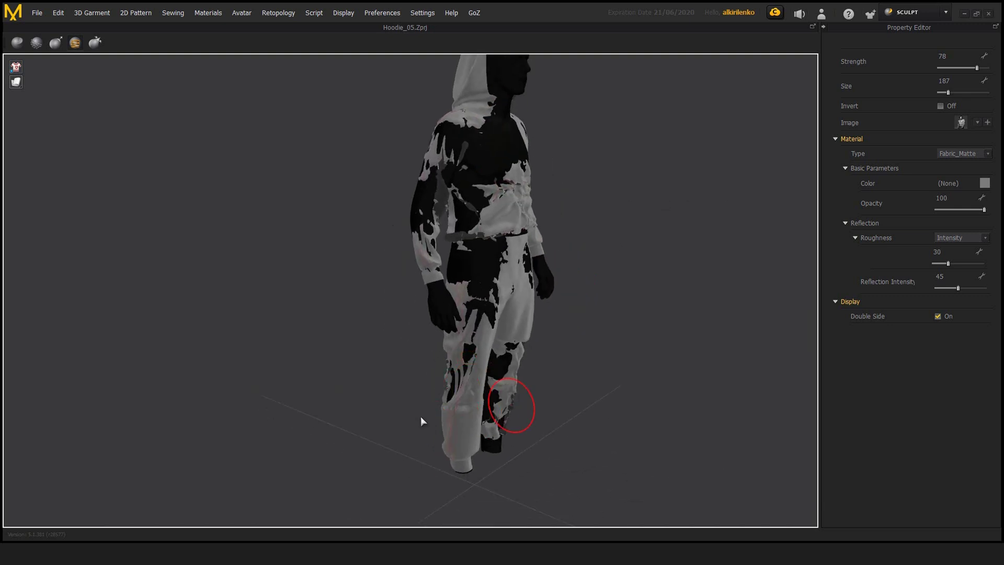
# - Sculpt the brush image over the front of the pants' right hip and lower right leg, undoing the unwanted strokes
pyautogui.moveTo(578, 386)
pyautogui.mouseDown(button='right')
pyautogui.moveTo(617, 359)
pyautogui.moveTo(594, 330)
pyautogui.mouseUp(button='right')
pyautogui.scroll(3, 594, 329)
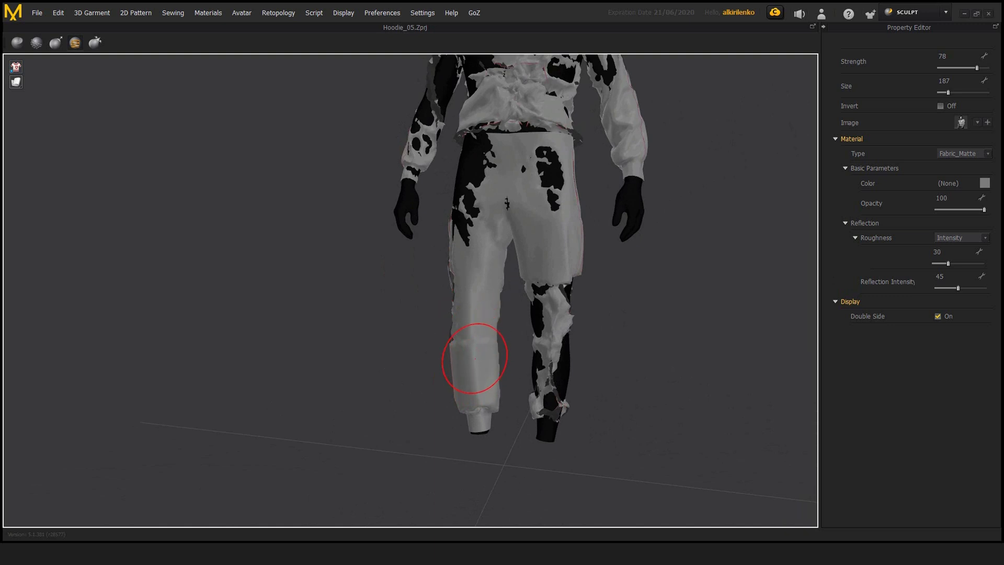
pyautogui.hotkey('ctrl', 'z')
pyautogui.moveTo(507, 170)
pyautogui.mouseDown()
pyautogui.moveTo(496, 194)
pyautogui.moveTo(484, 181)
pyautogui.mouseUp()
pyautogui.moveTo(474, 368)
pyautogui.mouseDown()
pyautogui.moveTo(475, 355)
pyautogui.moveTo(487, 445)
pyautogui.moveTo(487, 425)
pyautogui.mouseUp()
pyautogui.moveTo(488, 421); pyautogui.dragTo(630, 413, button='right')
pyautogui.hotkey('ctrl', 'z')
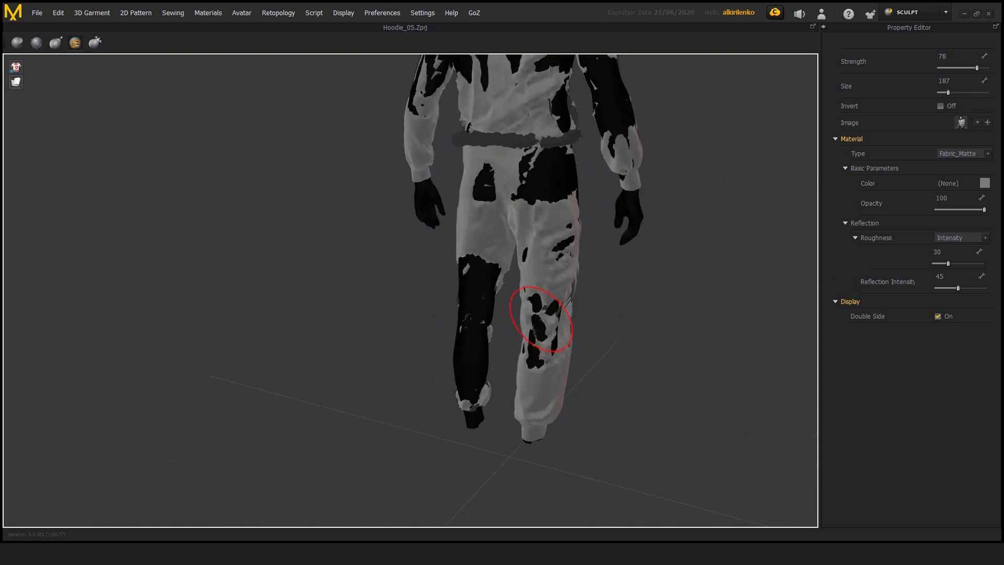
# - Sculpt the brush image over the back of the pants' right calf and check the outfit from all sides
pyautogui.moveTo(564, 335)
pyautogui.mouseDown()
pyautogui.moveTo(549, 341)
pyautogui.moveTo(545, 327)
pyautogui.moveTo(576, 324)
pyautogui.mouseUp()
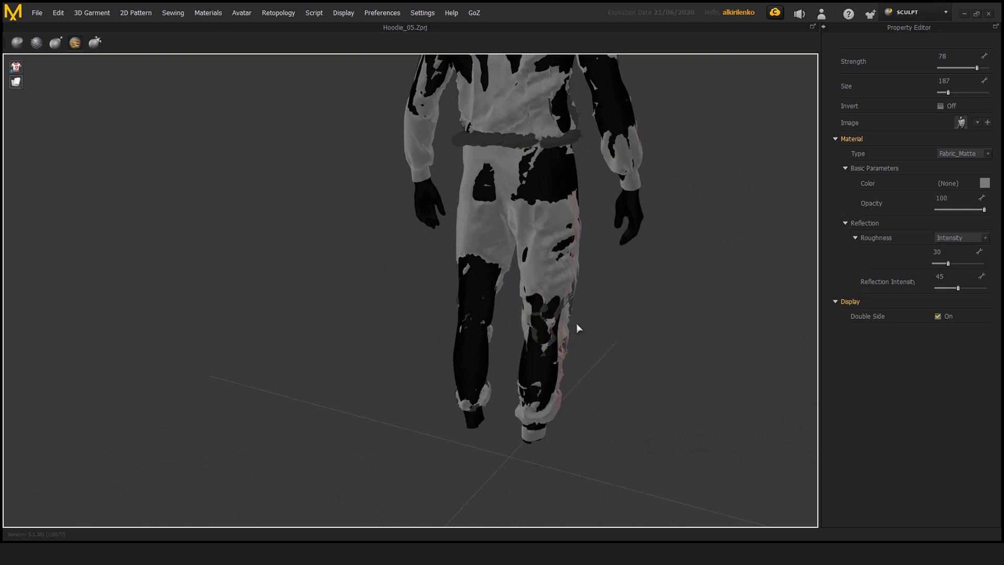
pyautogui.moveTo(625, 314); pyautogui.dragTo(478, 325, button='right')
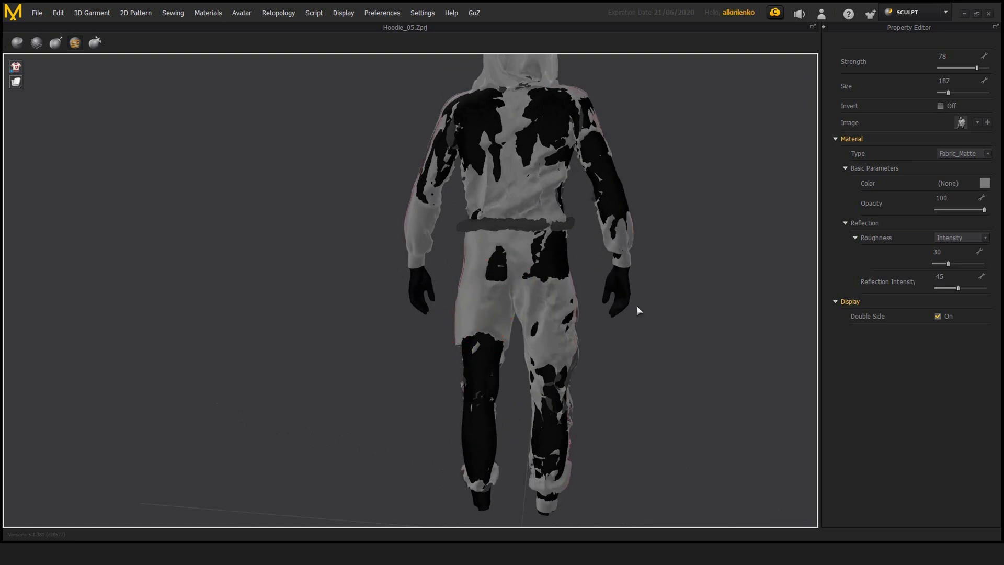
pyautogui.moveTo(637, 309)
pyautogui.mouseDown(button='right')
pyautogui.moveTo(643, 361)
pyautogui.moveTo(603, 329)
pyautogui.moveTo(586, 298)
pyautogui.mouseUp(button='right')
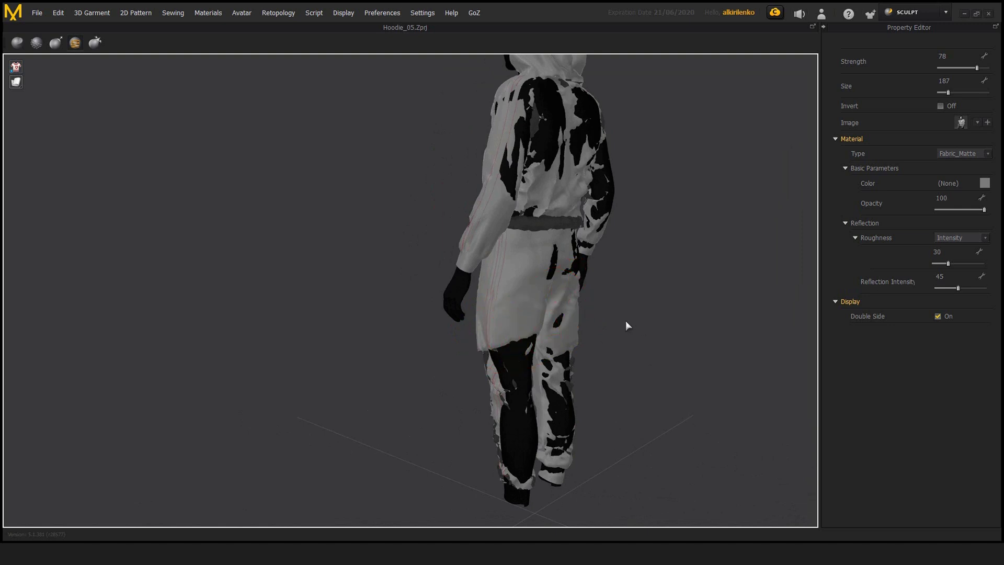
pyautogui.moveTo(538, 292)
pyautogui.mouseDown(button='right')
pyautogui.moveTo(547, 314)
pyautogui.moveTo(587, 331)
pyautogui.moveTo(471, 336)
pyautogui.moveTo(454, 272)
pyautogui.mouseUp(button='right')
pyautogui.moveTo(426, 167)
pyautogui.mouseDown(button='right')
pyautogui.moveTo(544, 204)
pyautogui.moveTo(492, 189)
pyautogui.moveTo(462, 157)
pyautogui.moveTo(418, 162)
pyautogui.moveTo(617, 169)
pyautogui.mouseUp(button='right')
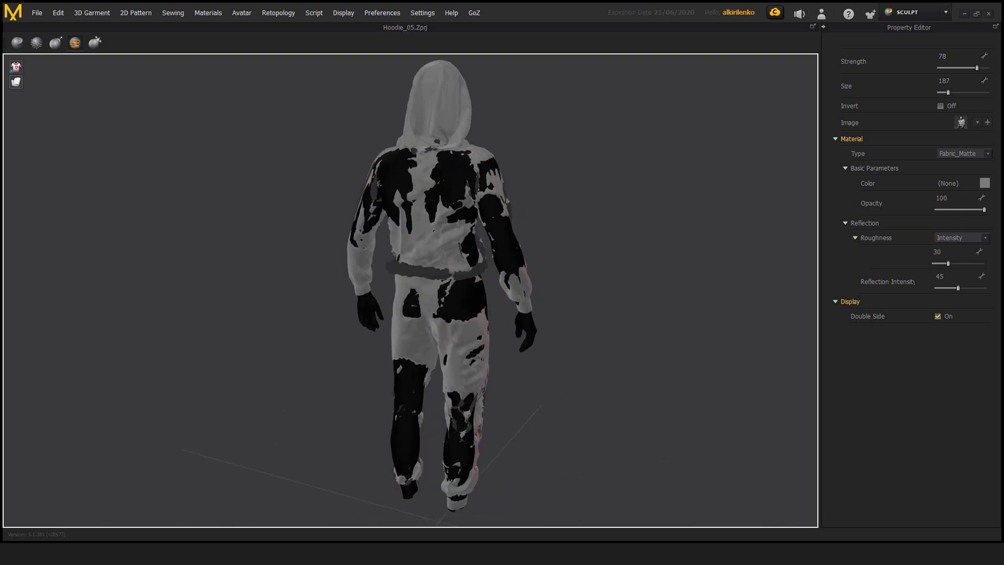